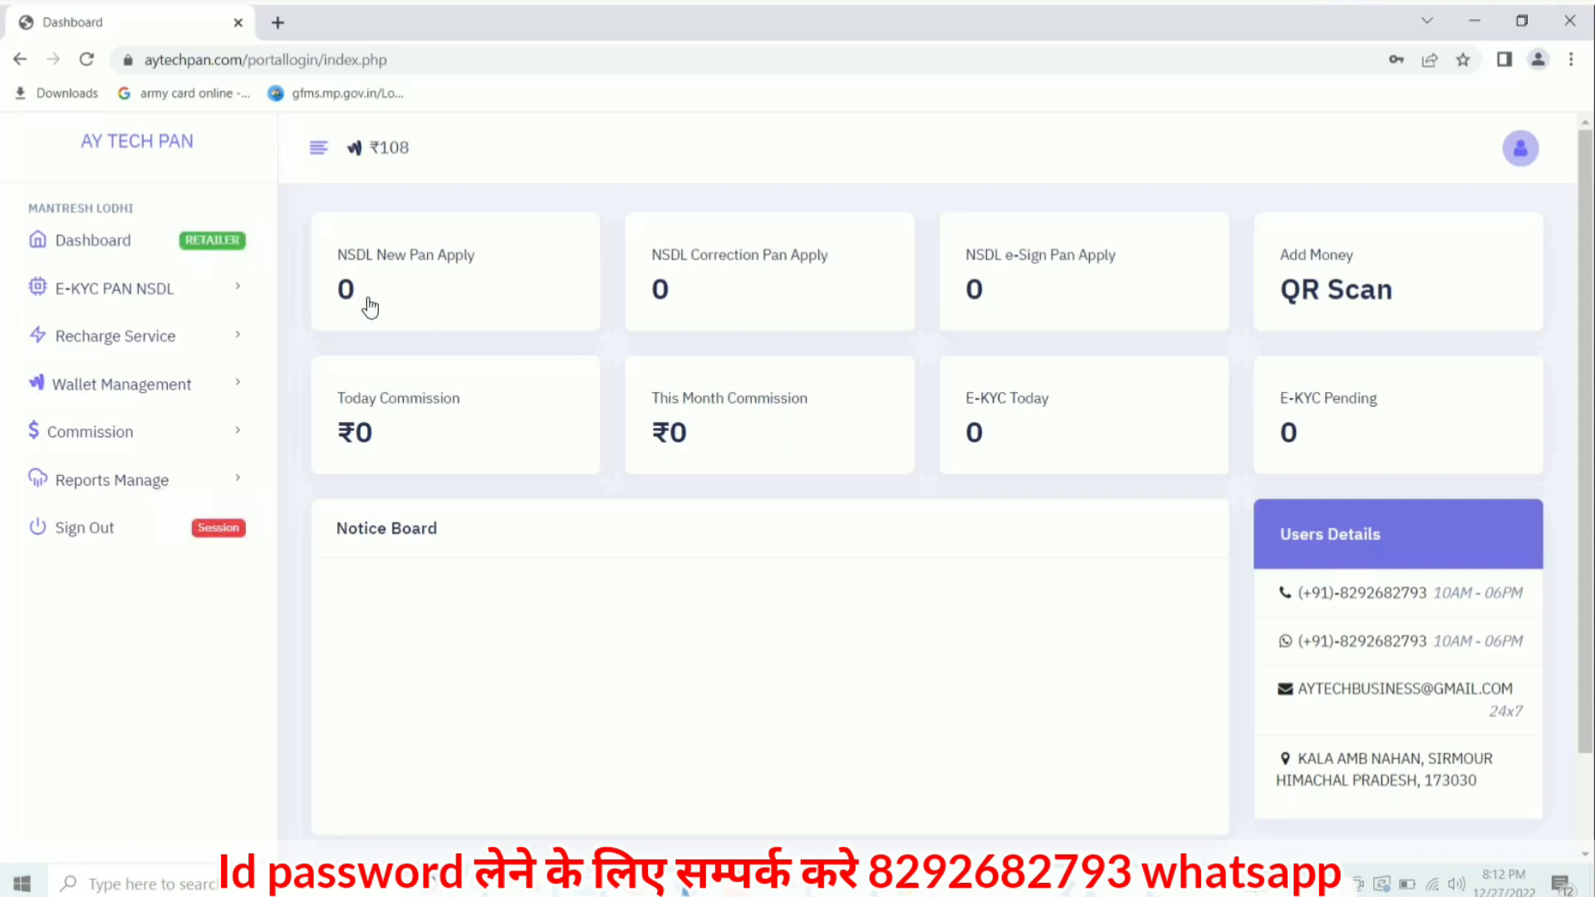
# Step: Expand E-KYC PAN NSDL in the sidebar to show its services, including e-Sign Apply
pyautogui.click(201, 301)
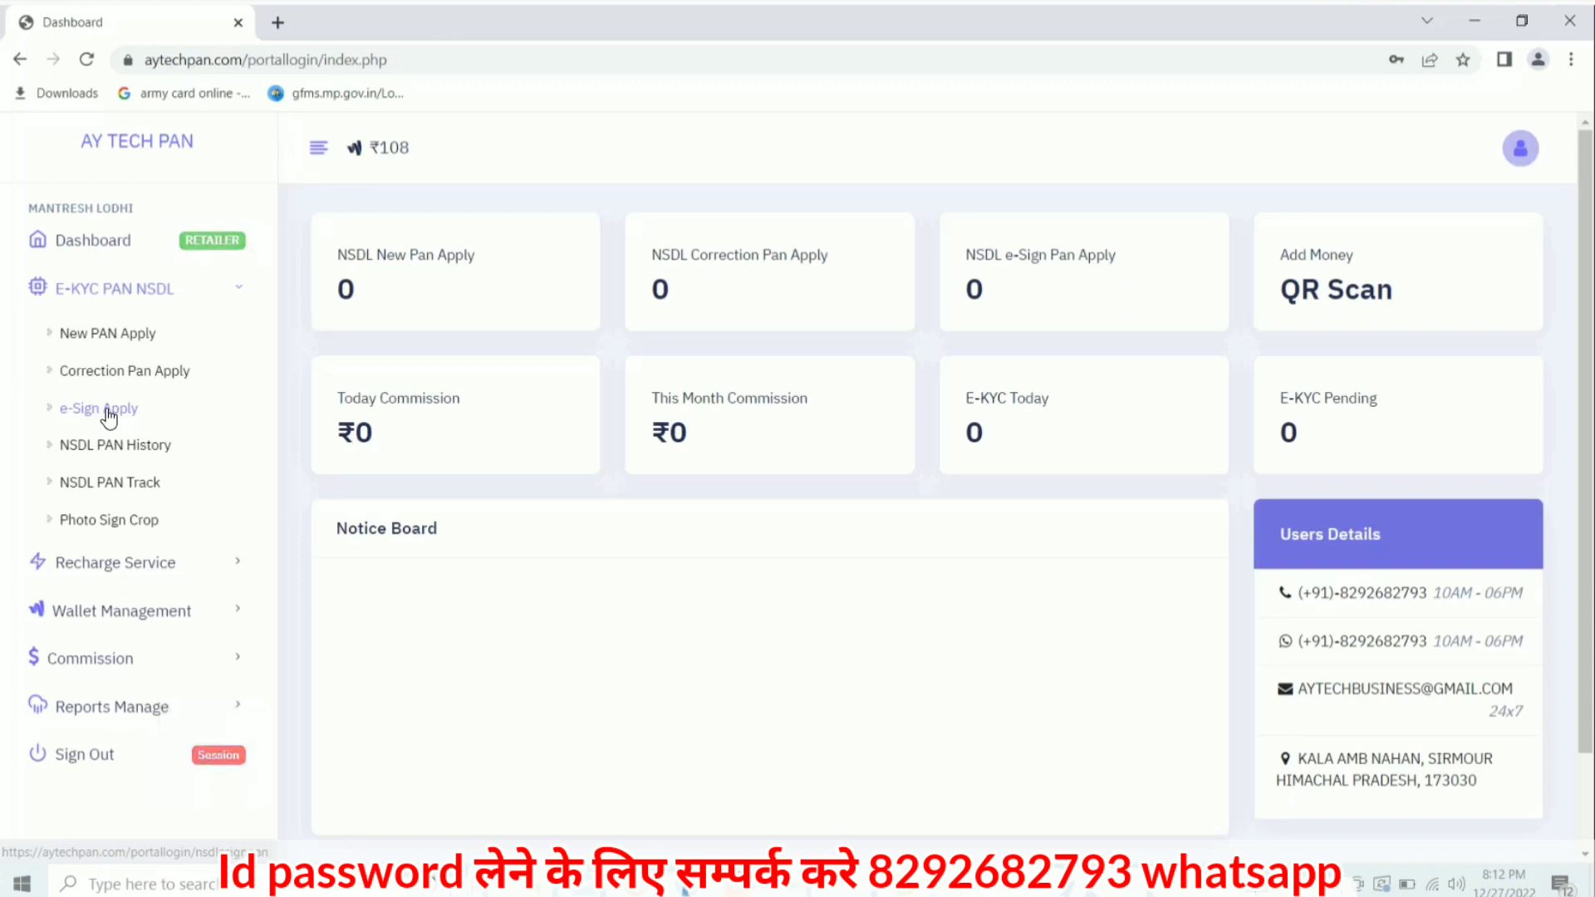
# Step: Open e-Sign Apply under E-KYC PAN NSDL and enter the applicant's full name as on Aadhaar
pyautogui.click(109, 411)
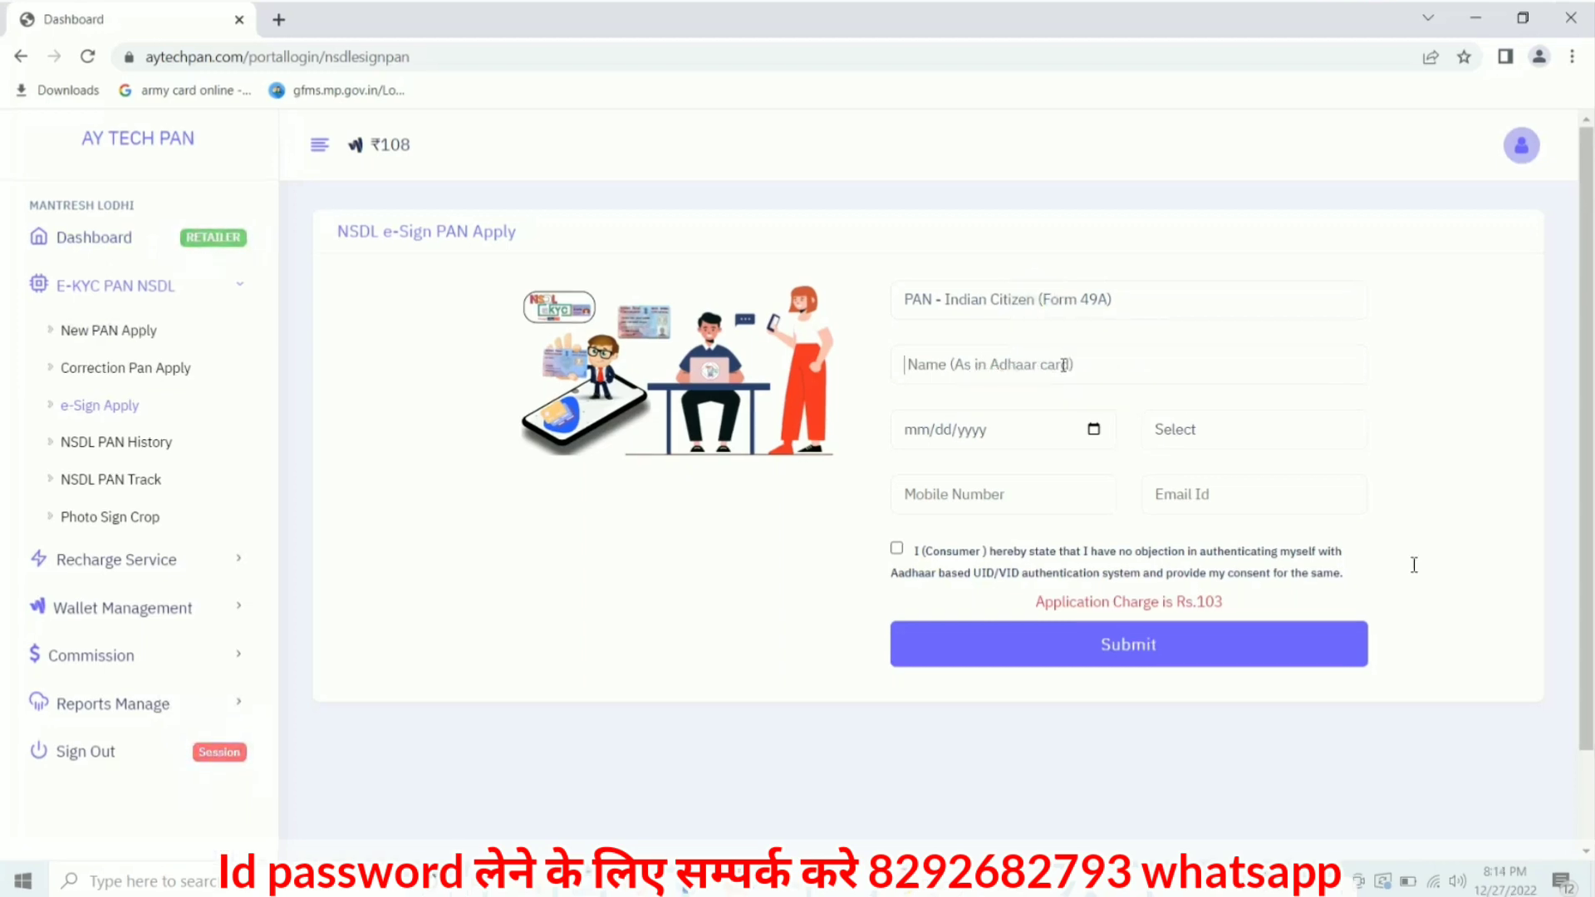
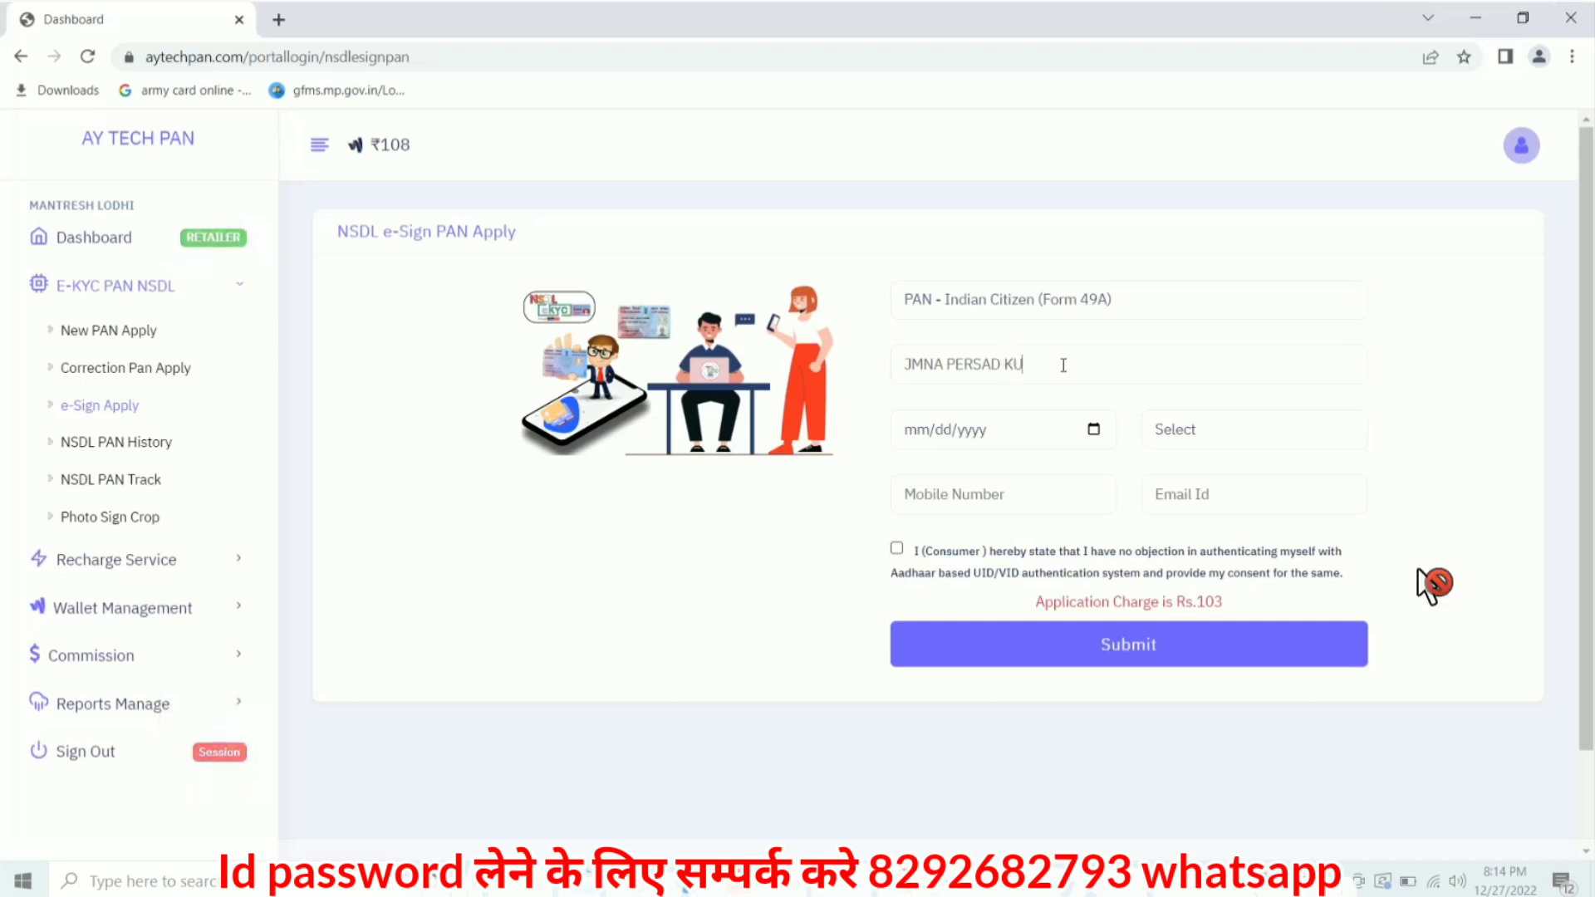
# Step: Enter birth date 01/01/1993, choose gender Male, and start the mobile number field
pyautogui.click(954, 440)
pyautogui.write('0')
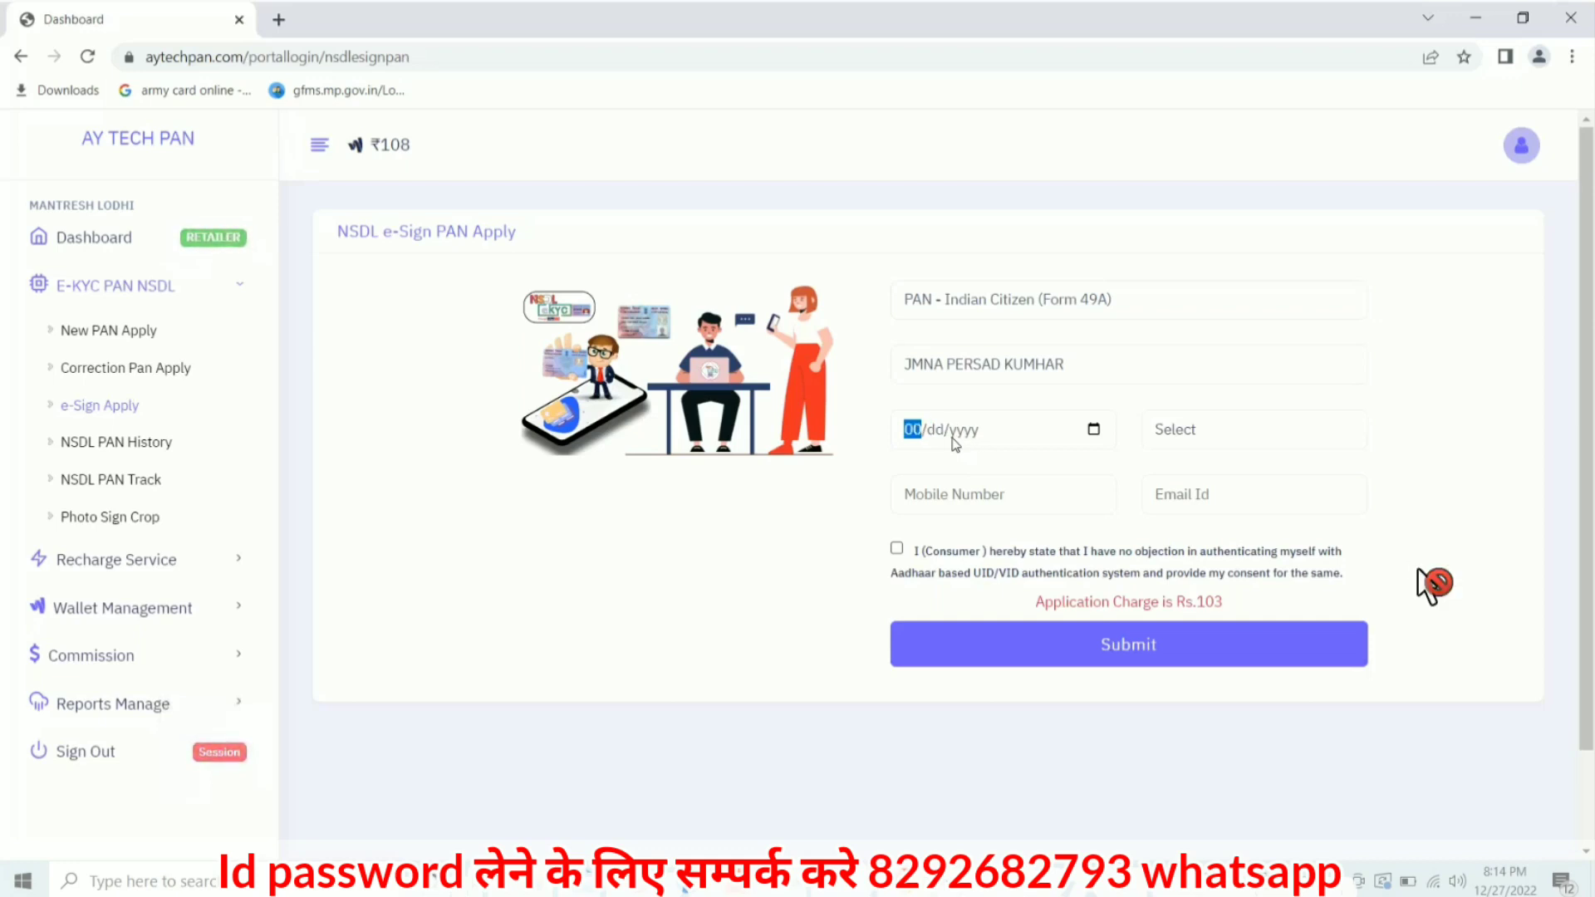
pyautogui.write('1/01/')
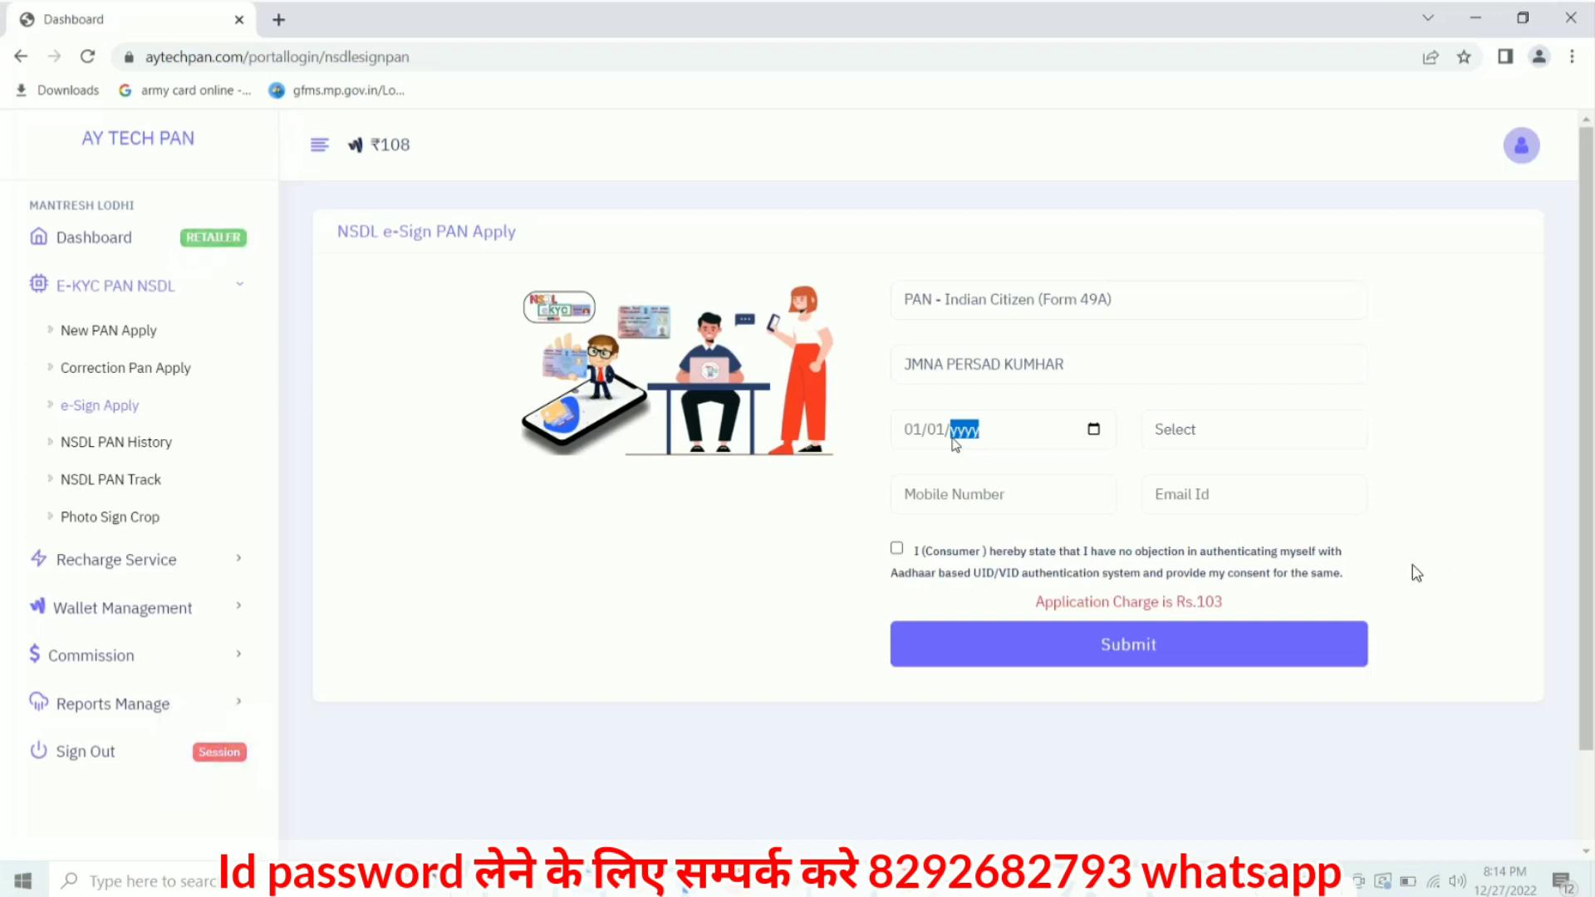
pyautogui.write('199')
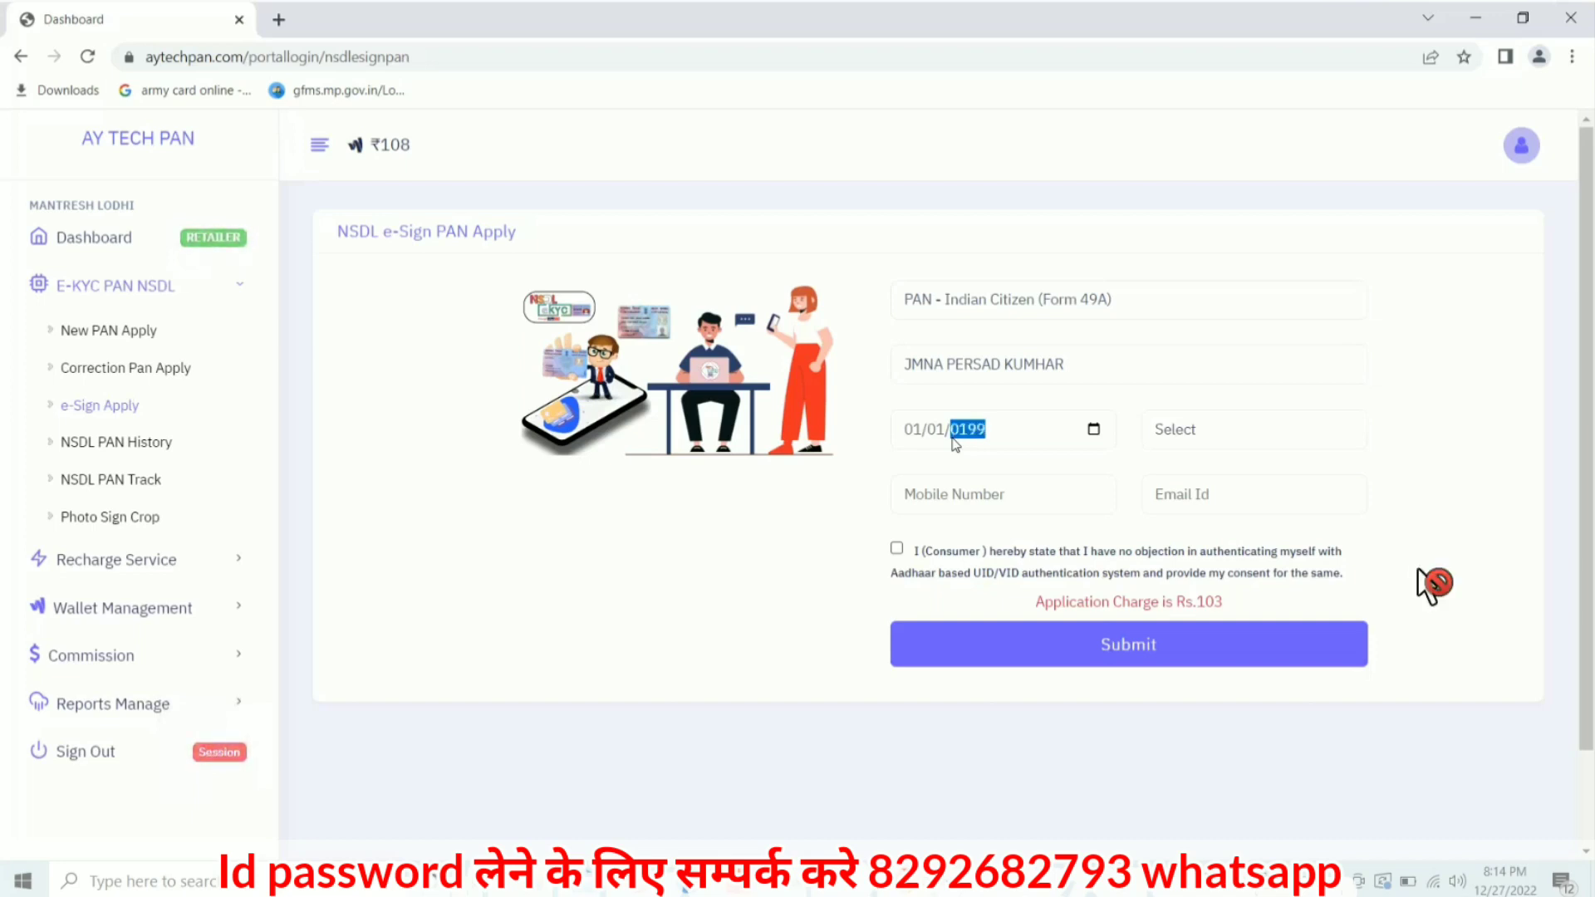
pyautogui.write('3')
pyautogui.click(1218, 429)
pyautogui.click(1250, 478)
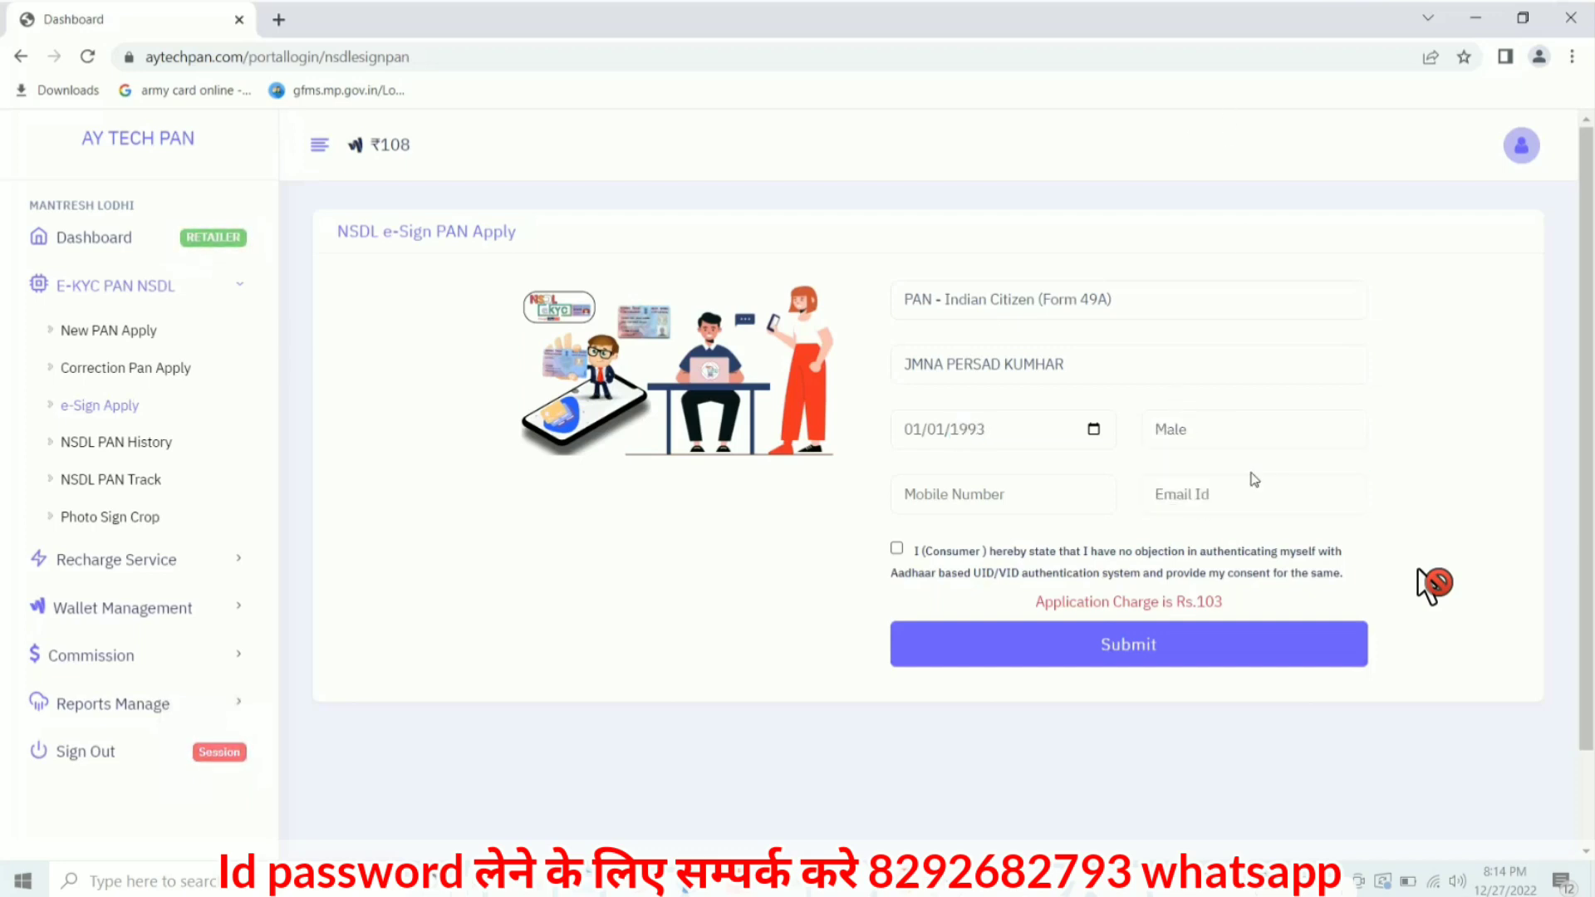
pyautogui.click(956, 490)
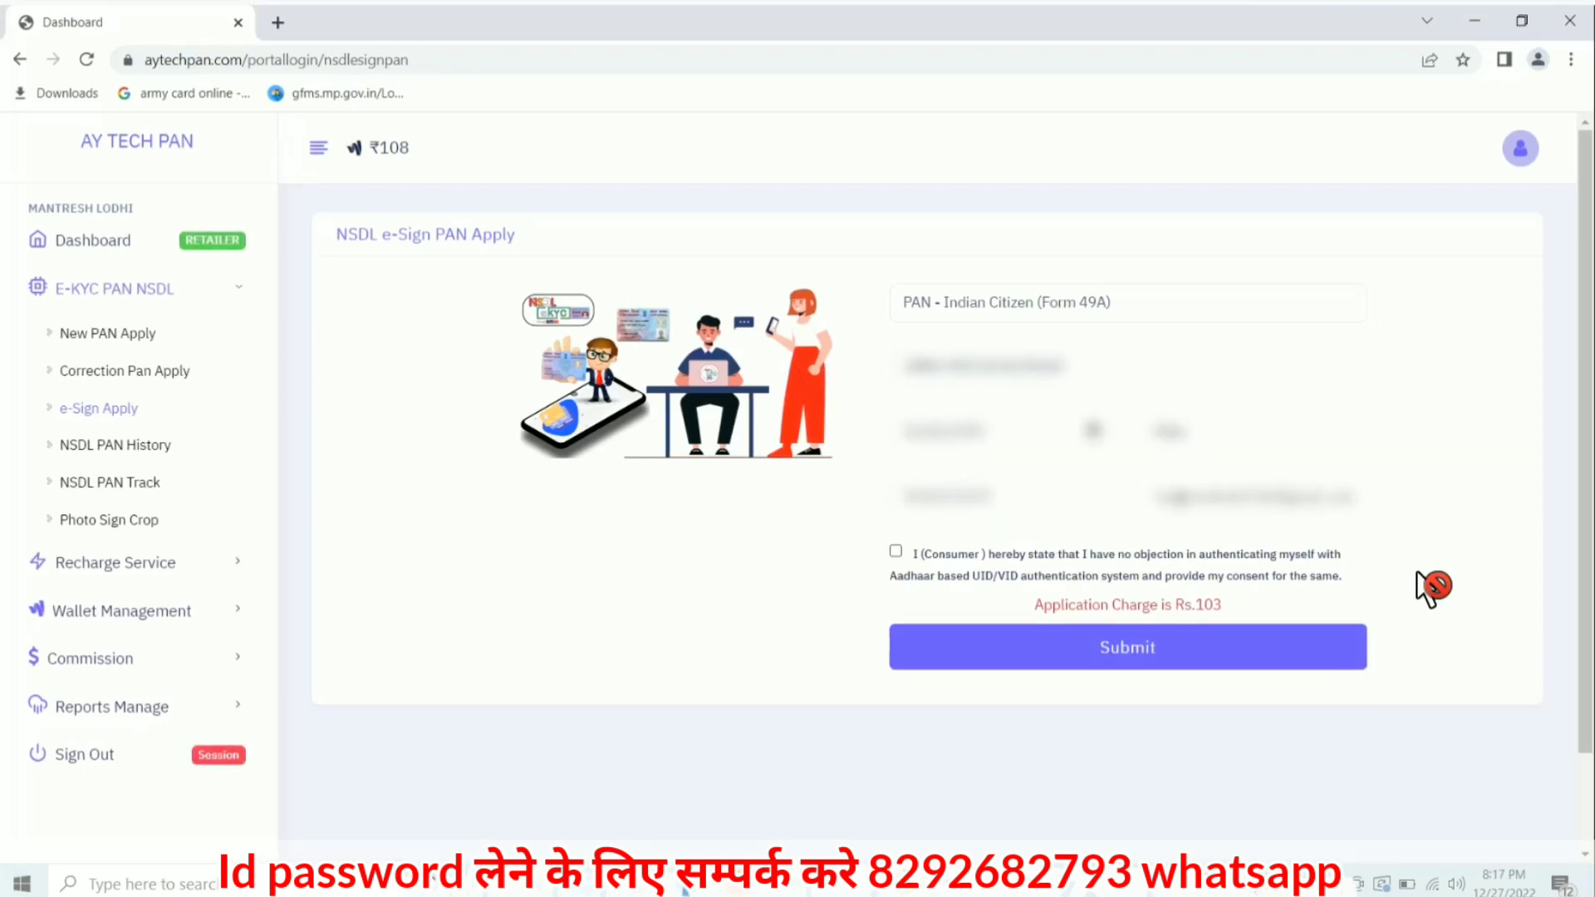
# Step: Tick the Aadhaar authentication consent, submit the application, and confirm with OK
pyautogui.click(895, 551)
pyautogui.click(1163, 648)
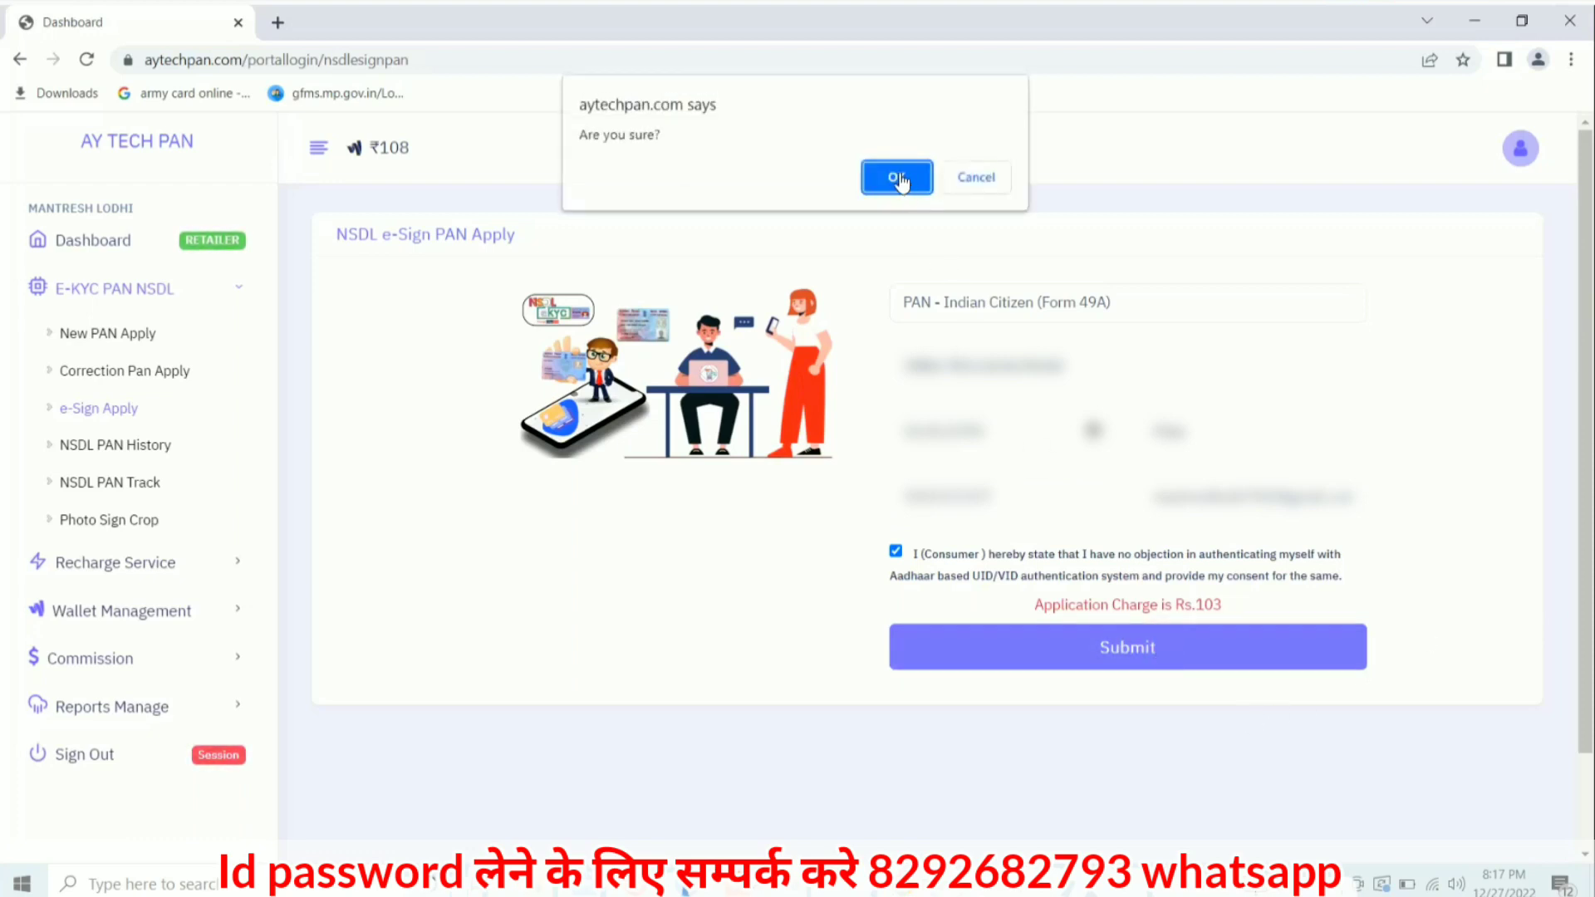
pyautogui.click(894, 172)
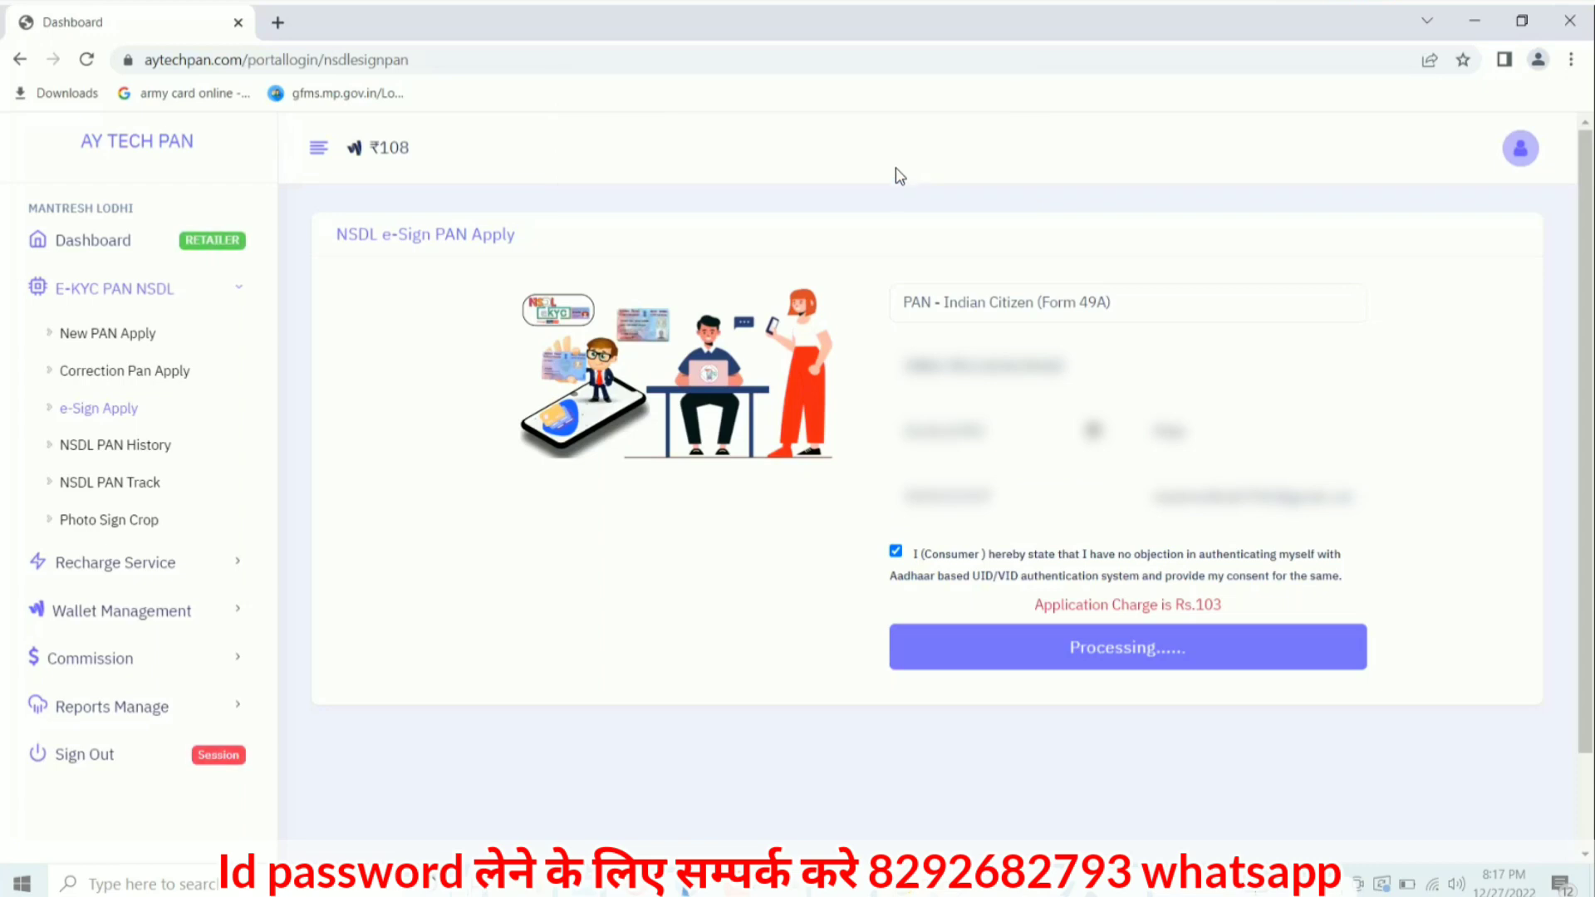
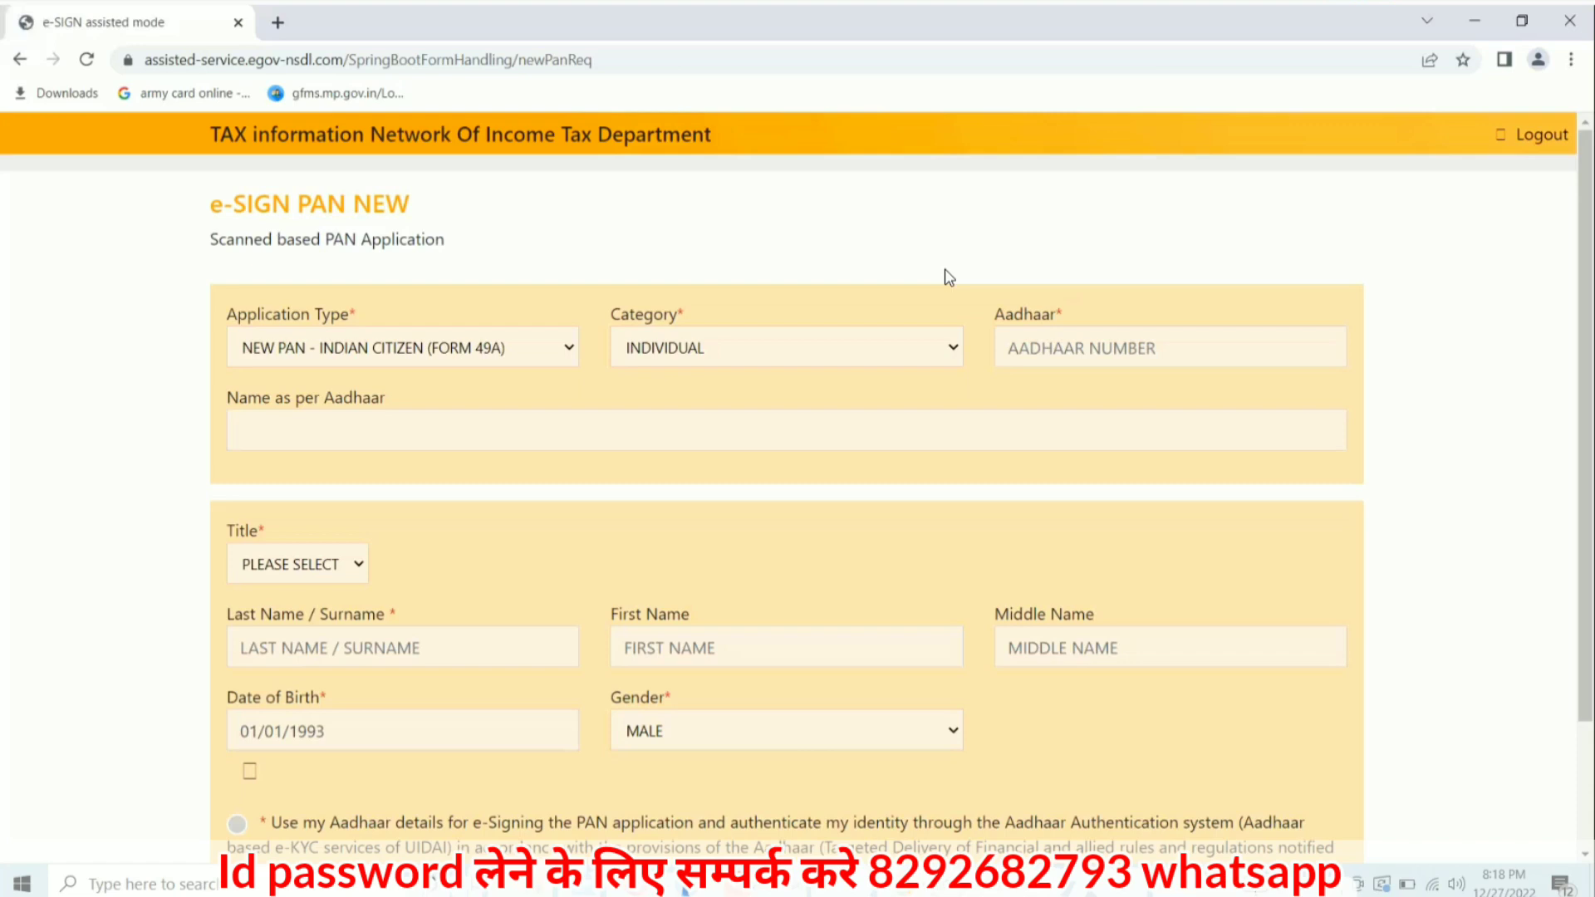
# Step: Enter the applicant's Aadhaar number and tick the Aadhaar e-Sign consent checkbox
pyautogui.click(1055, 347)
pyautogui.hotkey('ctrl', 'v')
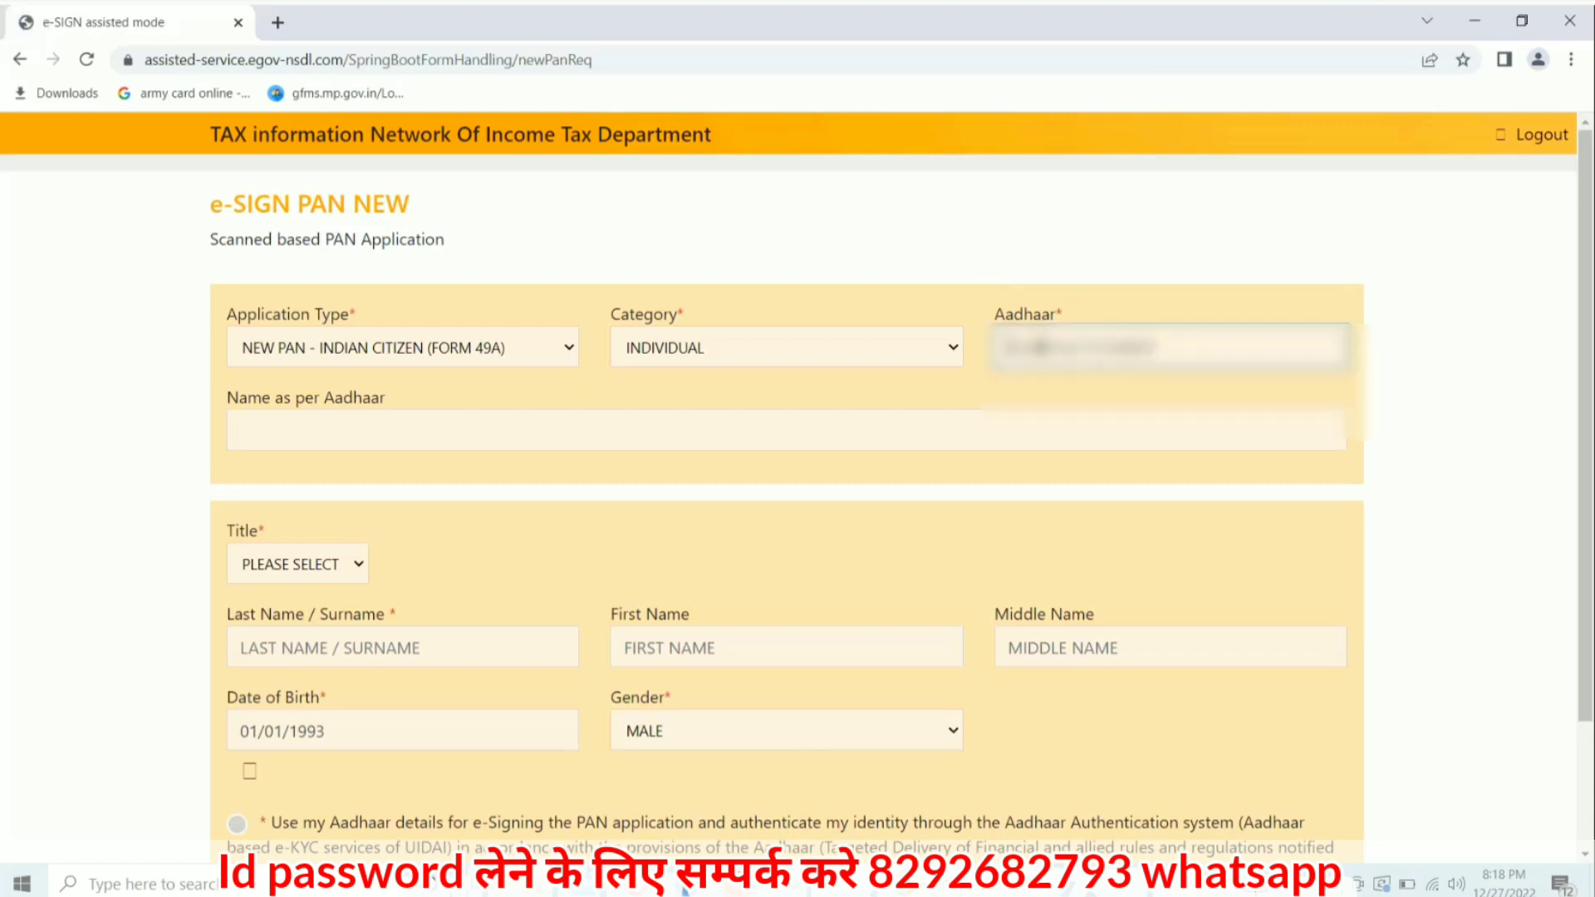
pyautogui.press('BackSpace')
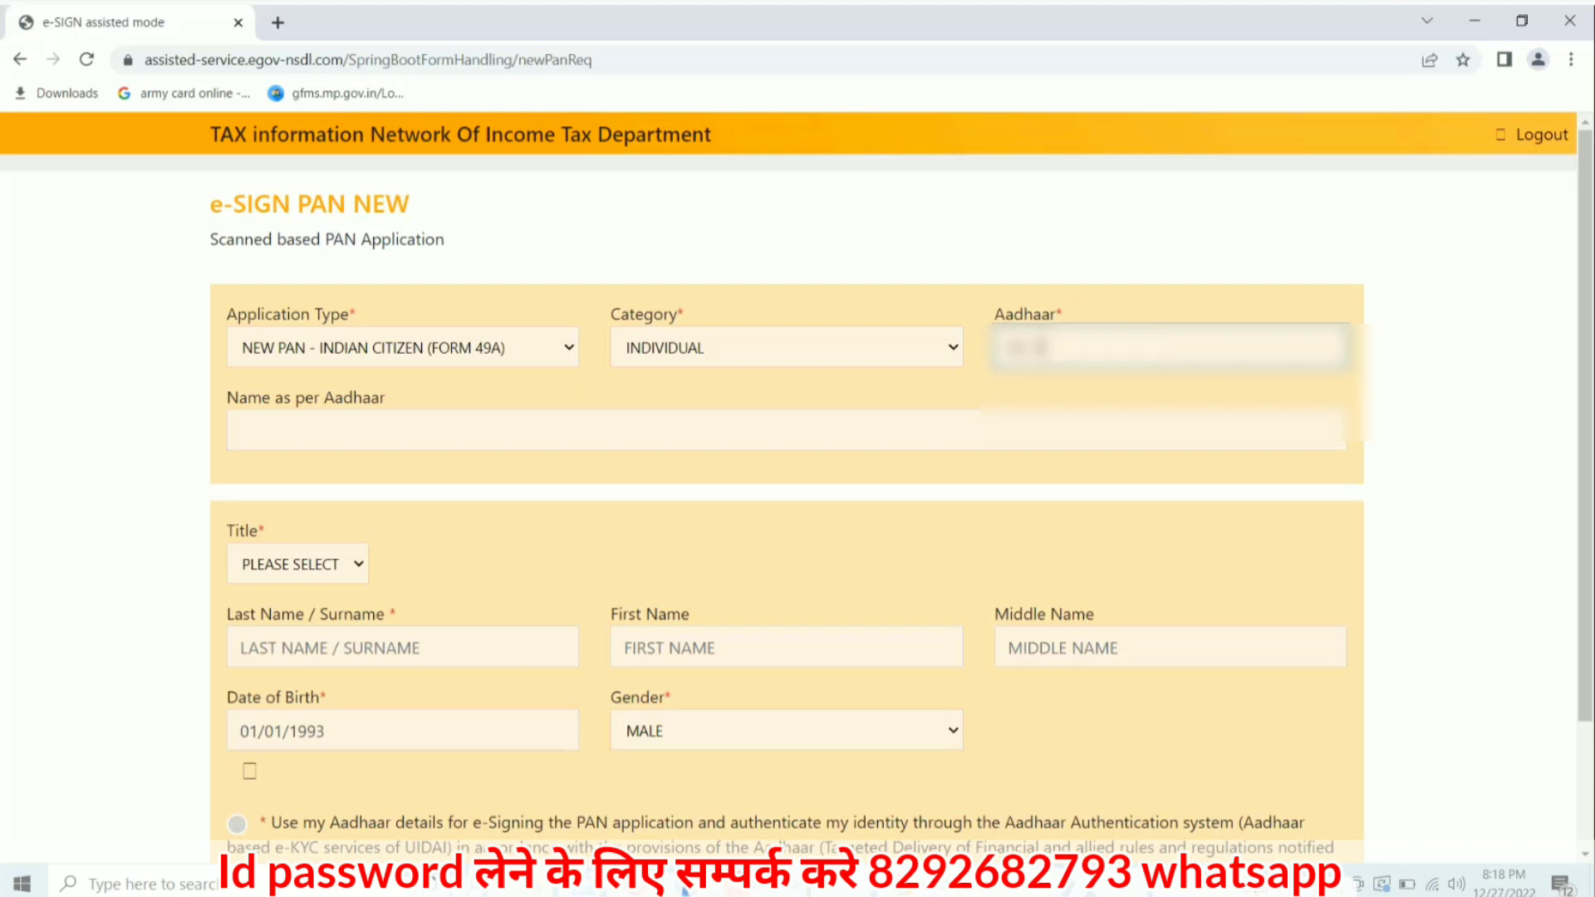
pyautogui.write('1234567')
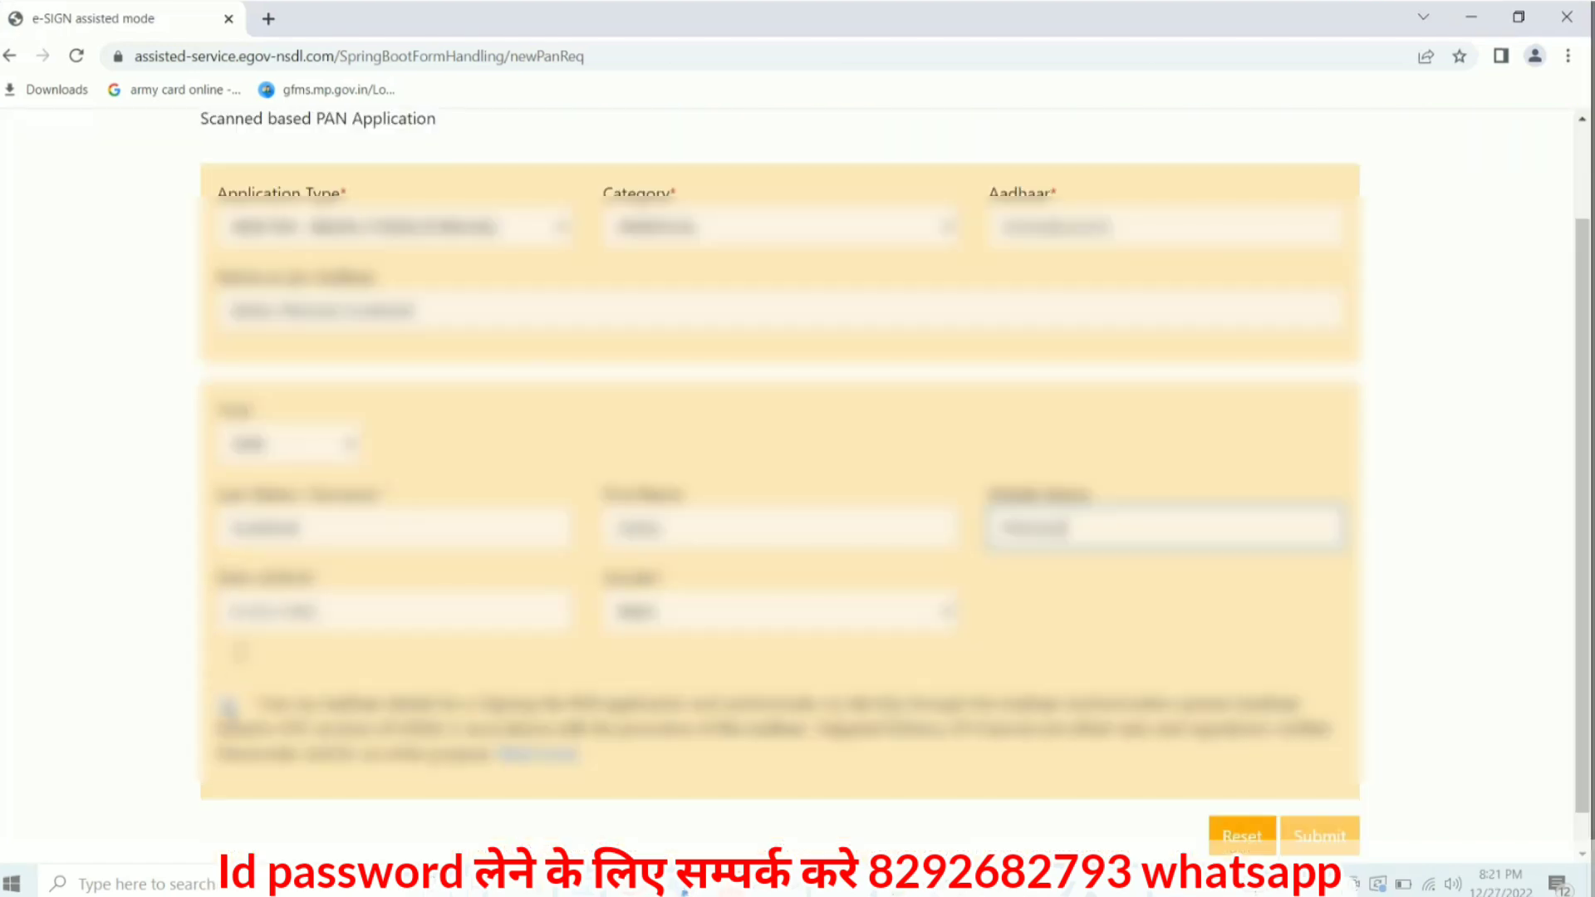
pyautogui.click(228, 706)
# Step: Submit the initial details, then save the prefilled PAN form as a draft and acknowledge the saved alert
pyautogui.click(1327, 838)
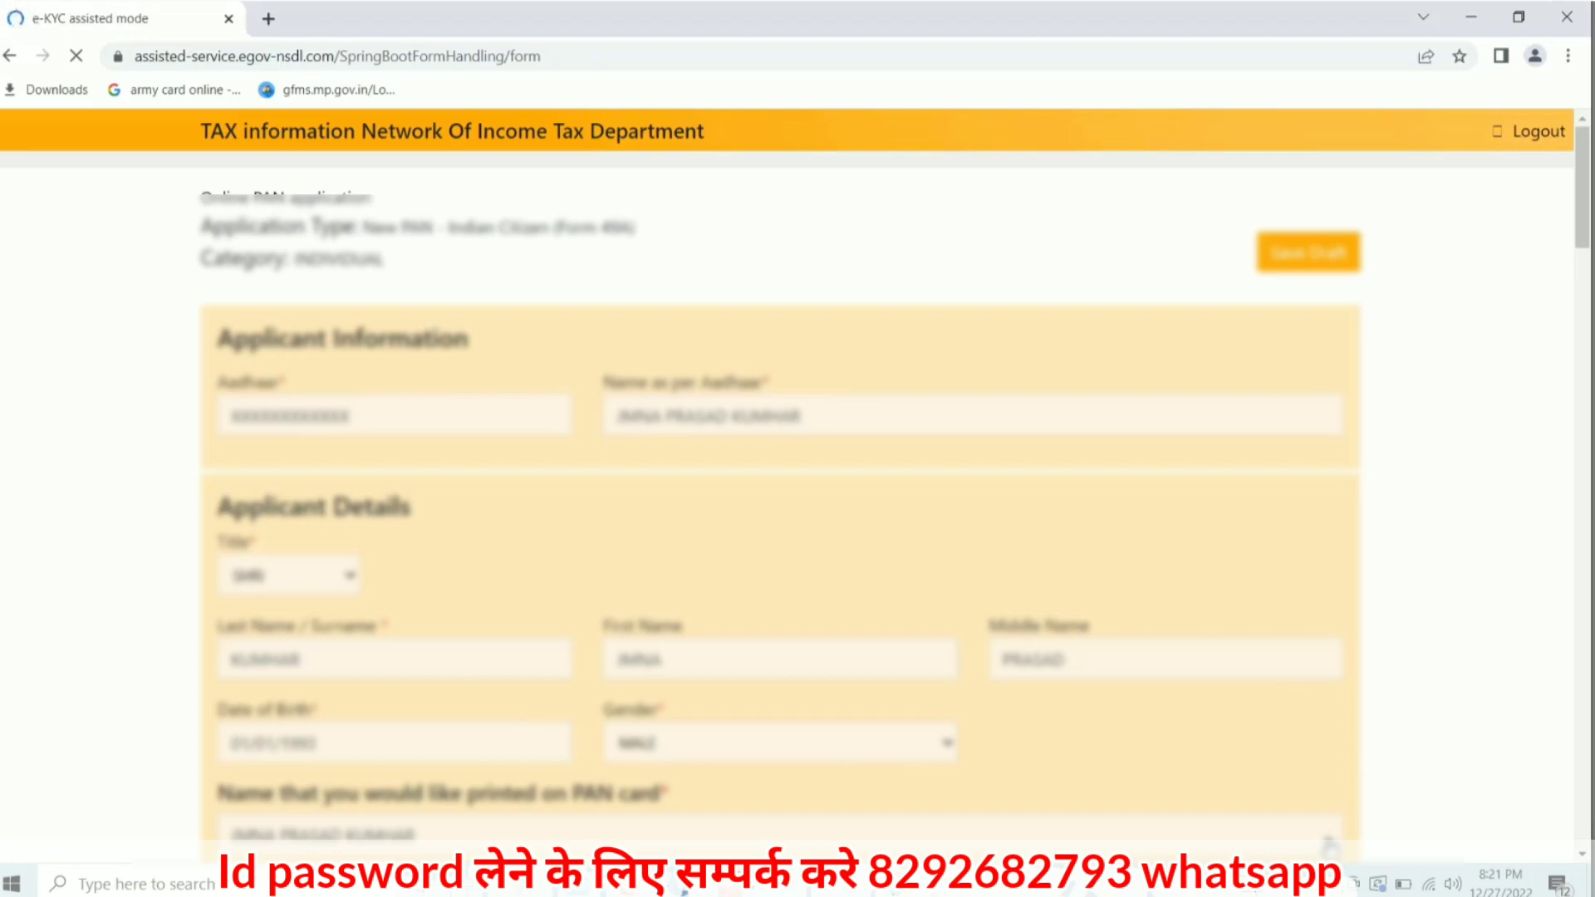
pyautogui.click(1319, 255)
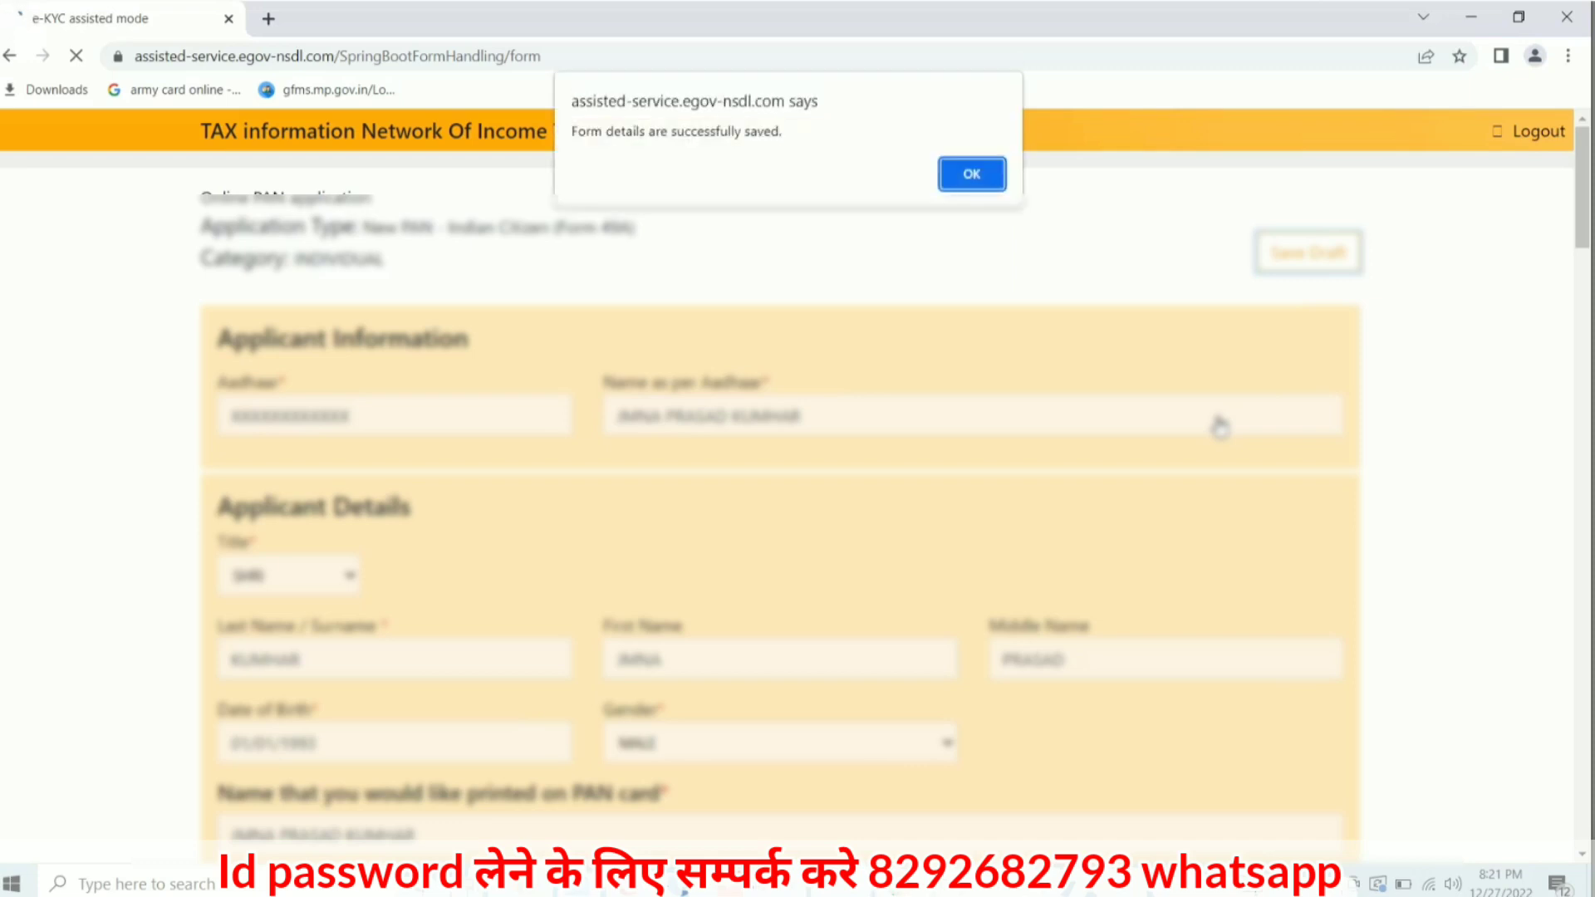
pyautogui.click(971, 173)
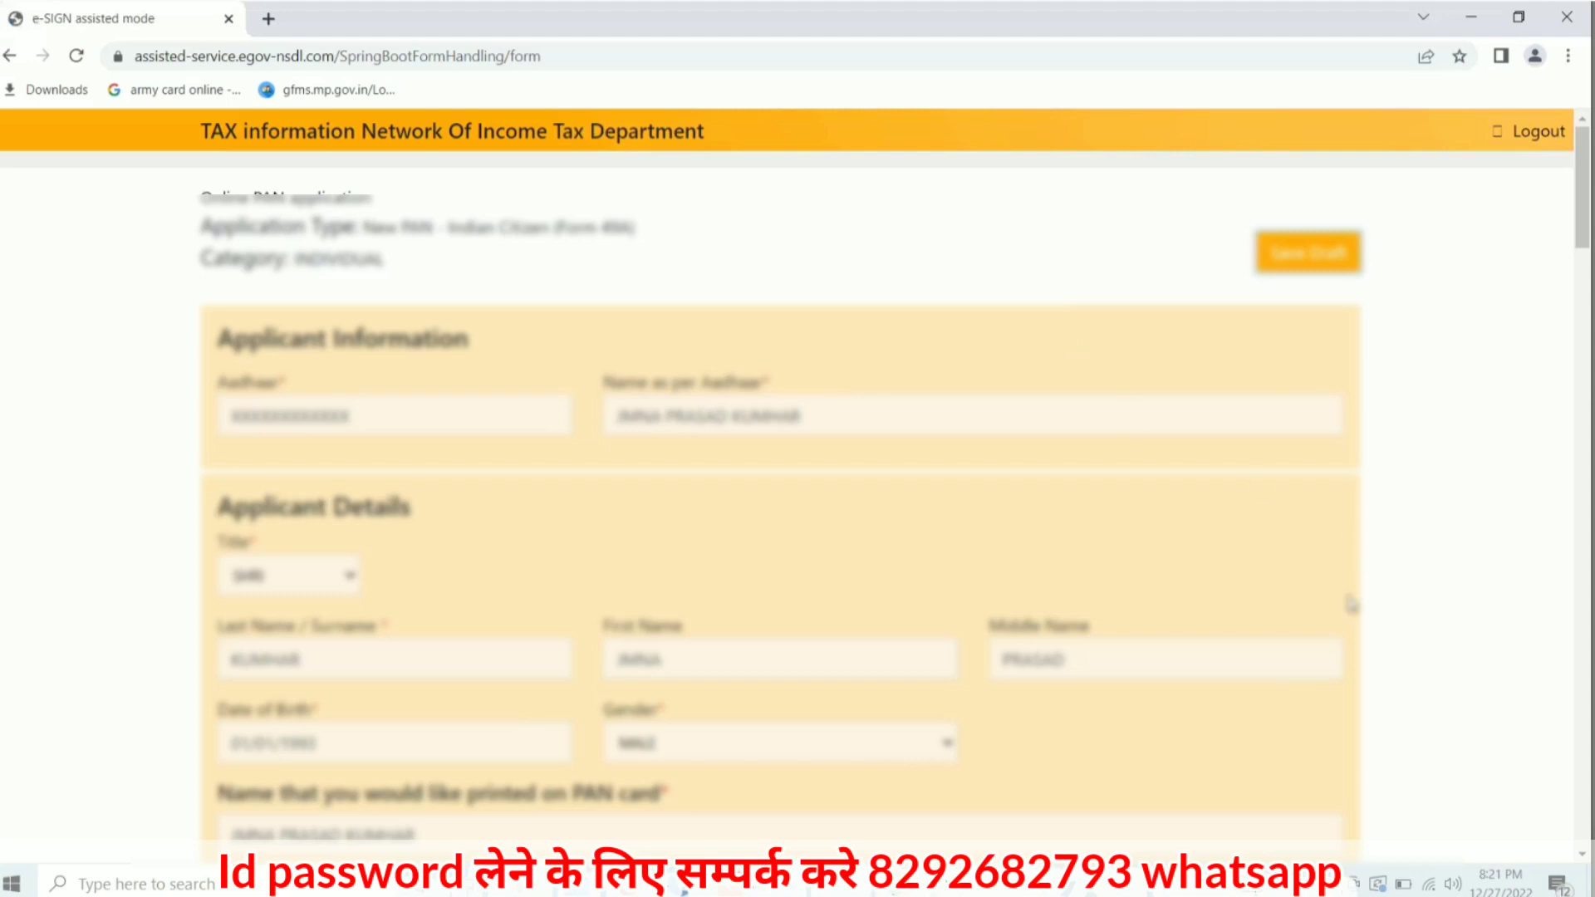
pyautogui.scroll(-2, 1350, 604)
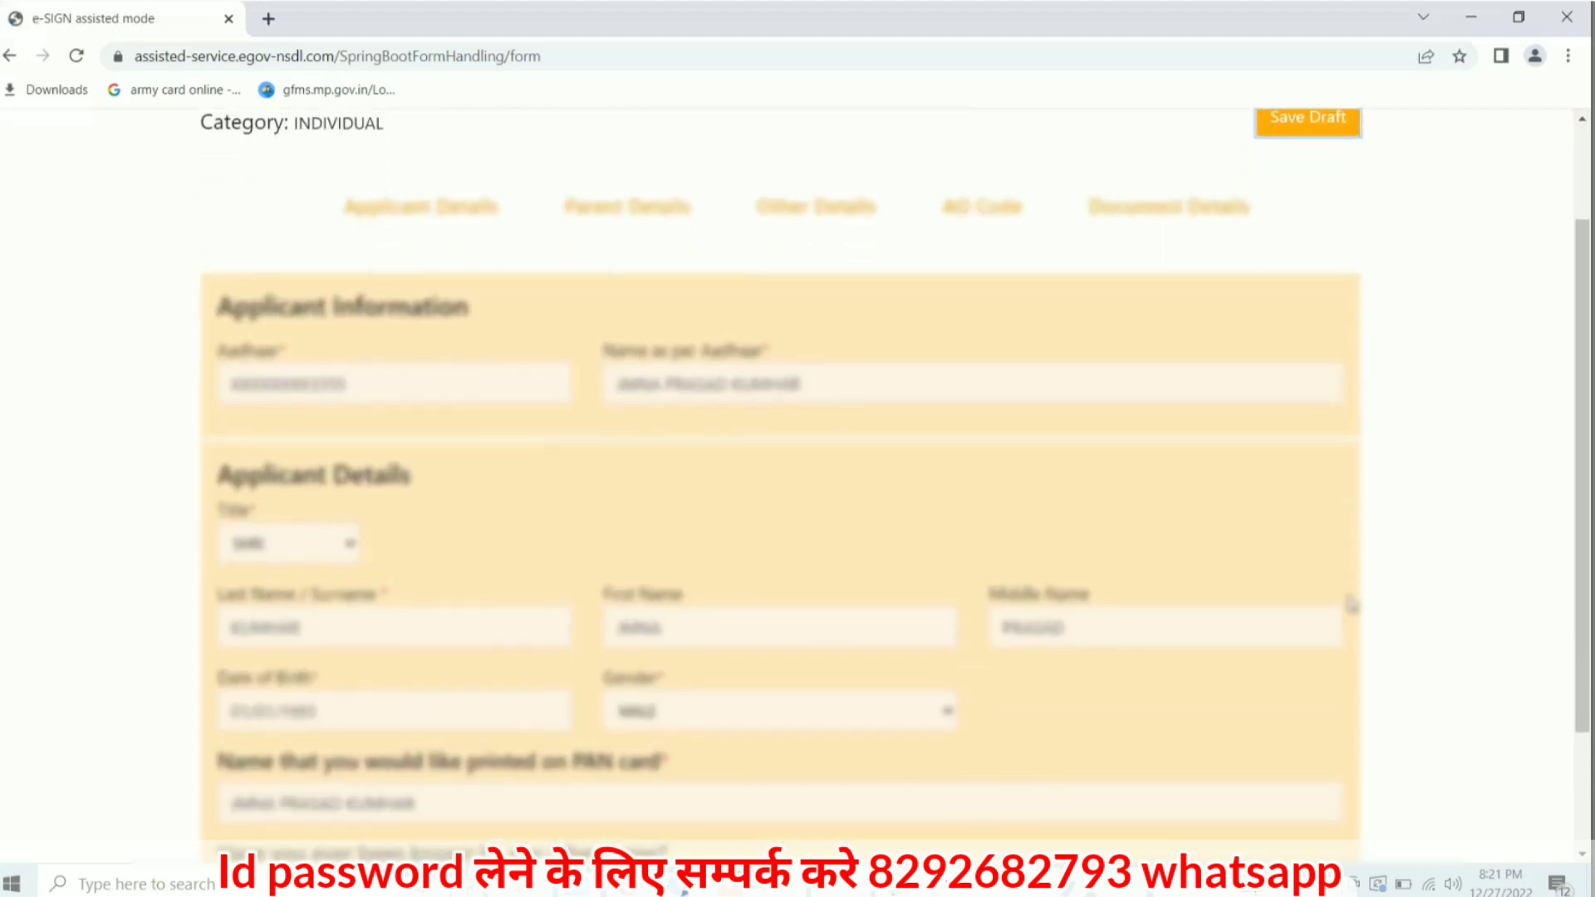
pyautogui.scroll(-2, 1349, 604)
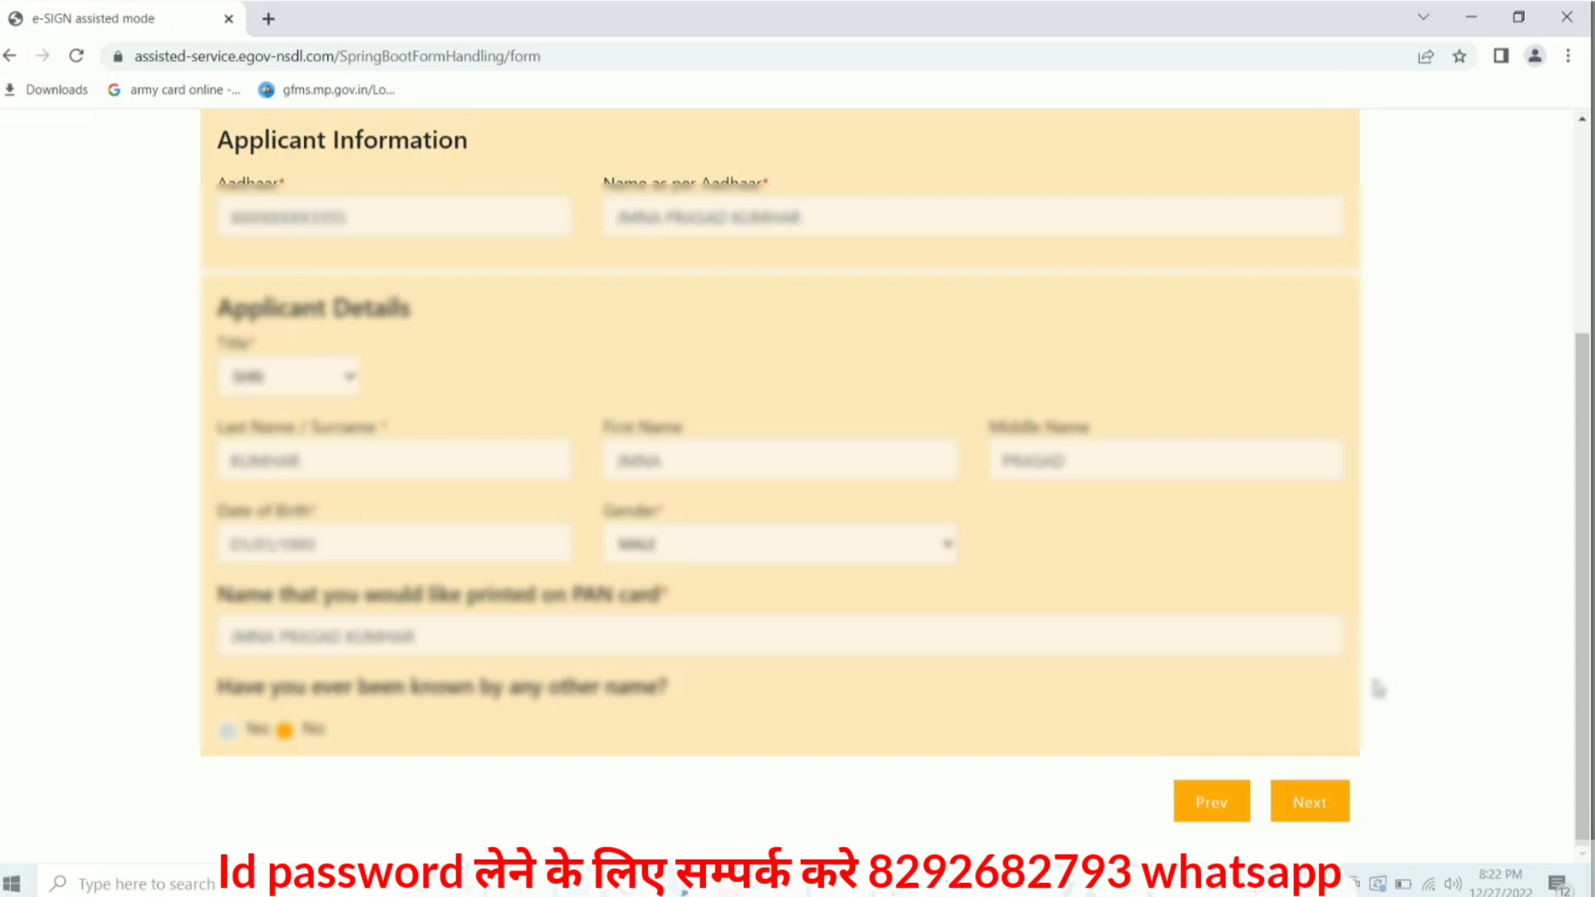
# Step: Answer No to single parent, confirm the father's name, and proceed to Other Details
pyautogui.click(1311, 802)
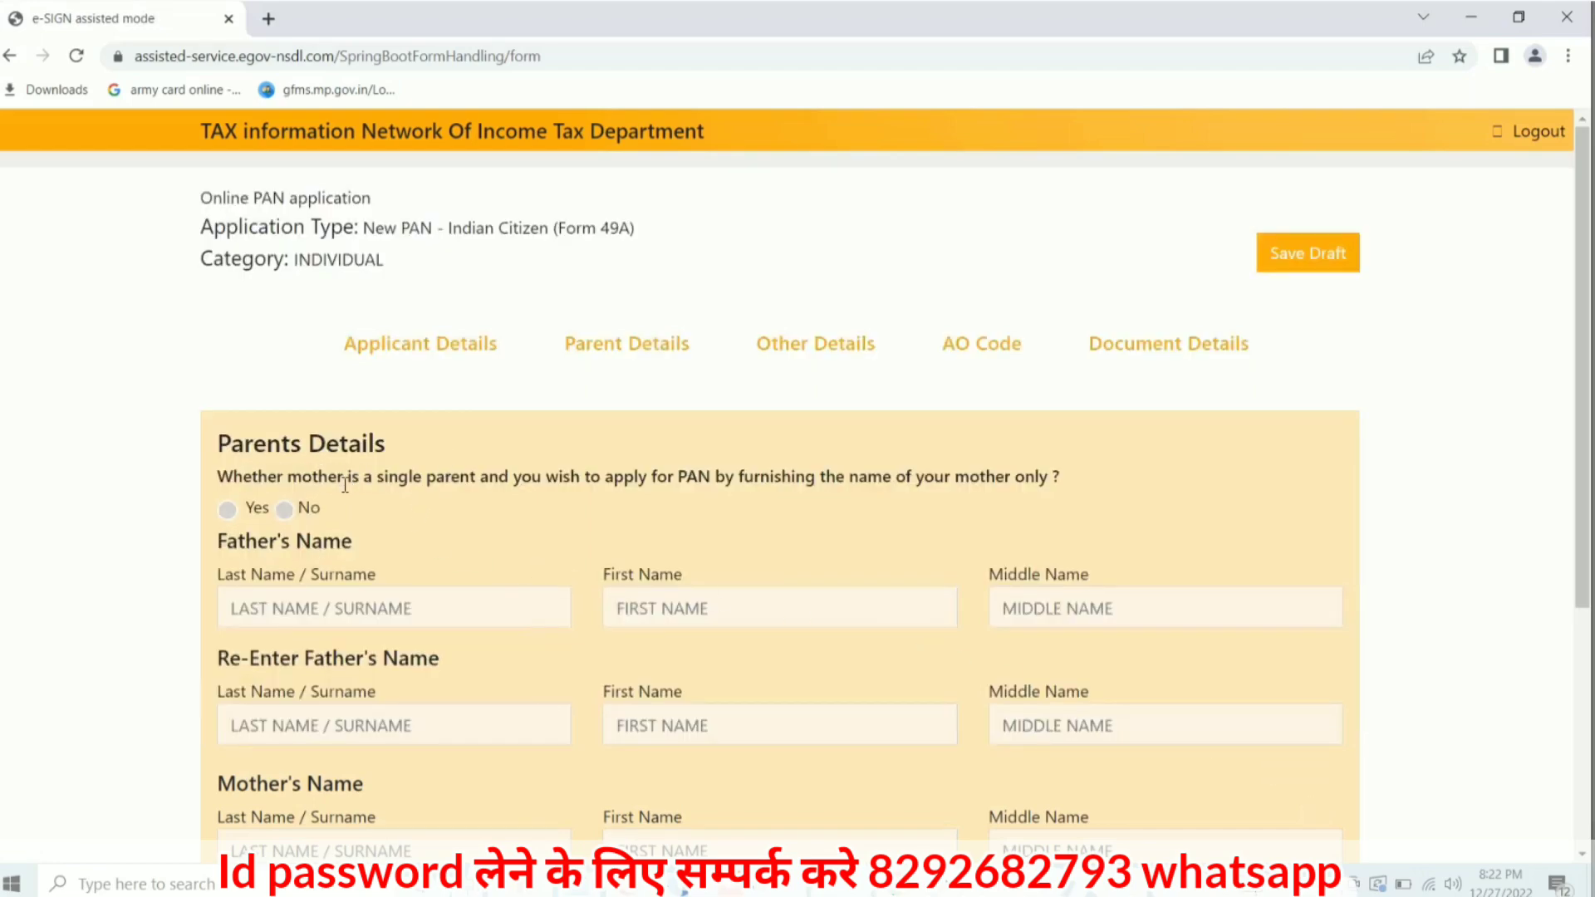
pyautogui.click(285, 509)
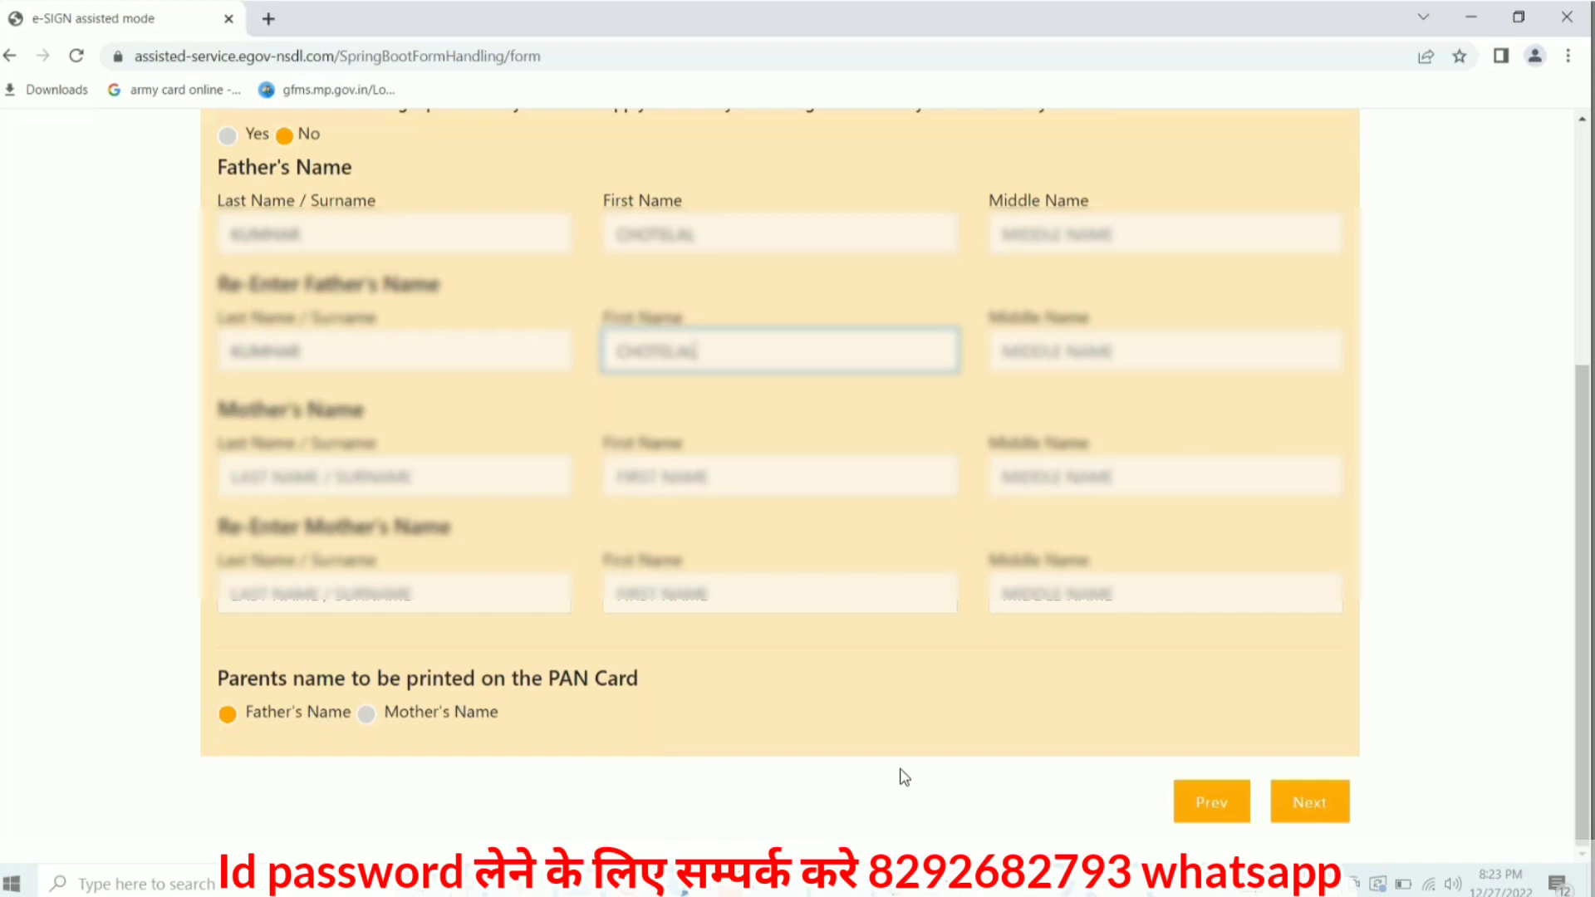
pyautogui.click(1310, 810)
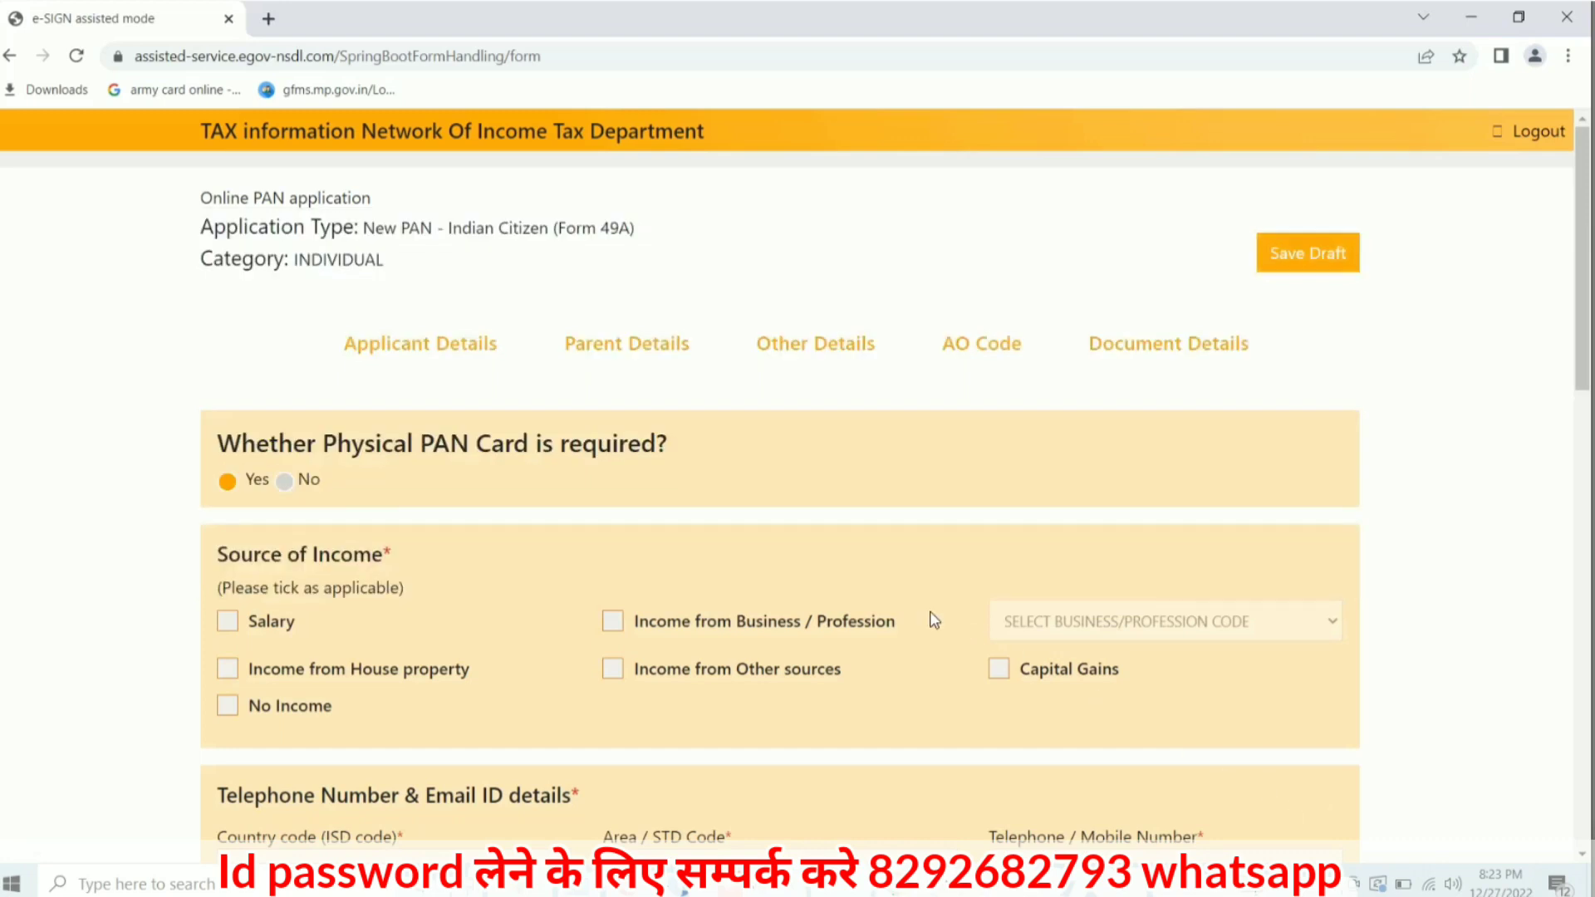
# Step: Declare No Income and choose RESIDENCE as the address for communication
pyautogui.click(226, 709)
pyautogui.scroll(-5, 501, 669)
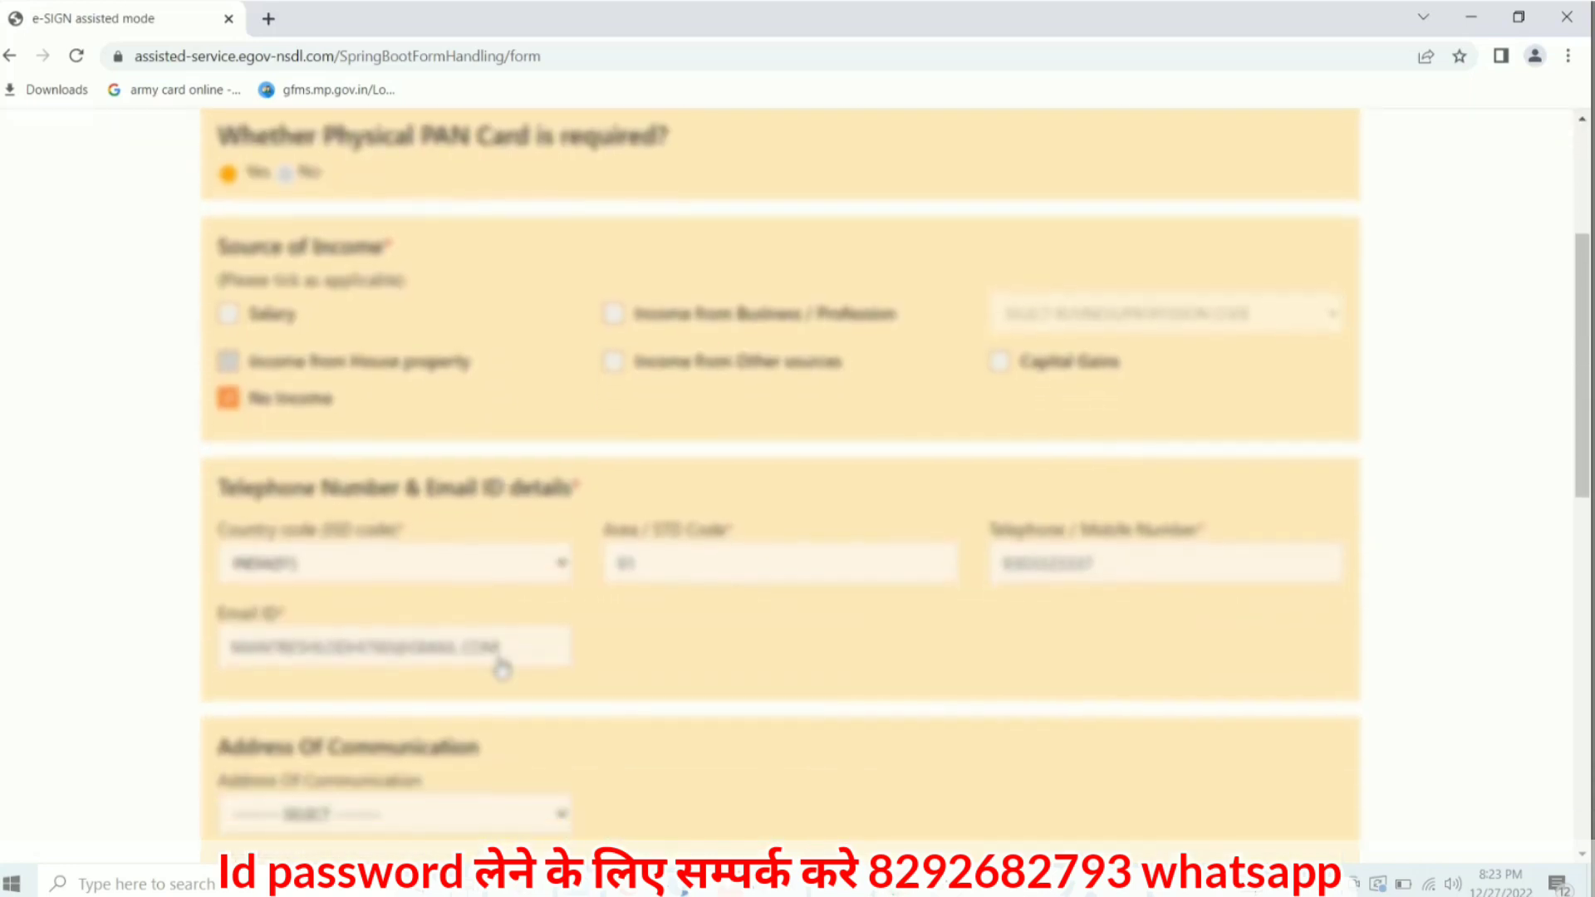
pyautogui.scroll(-1, 501, 657)
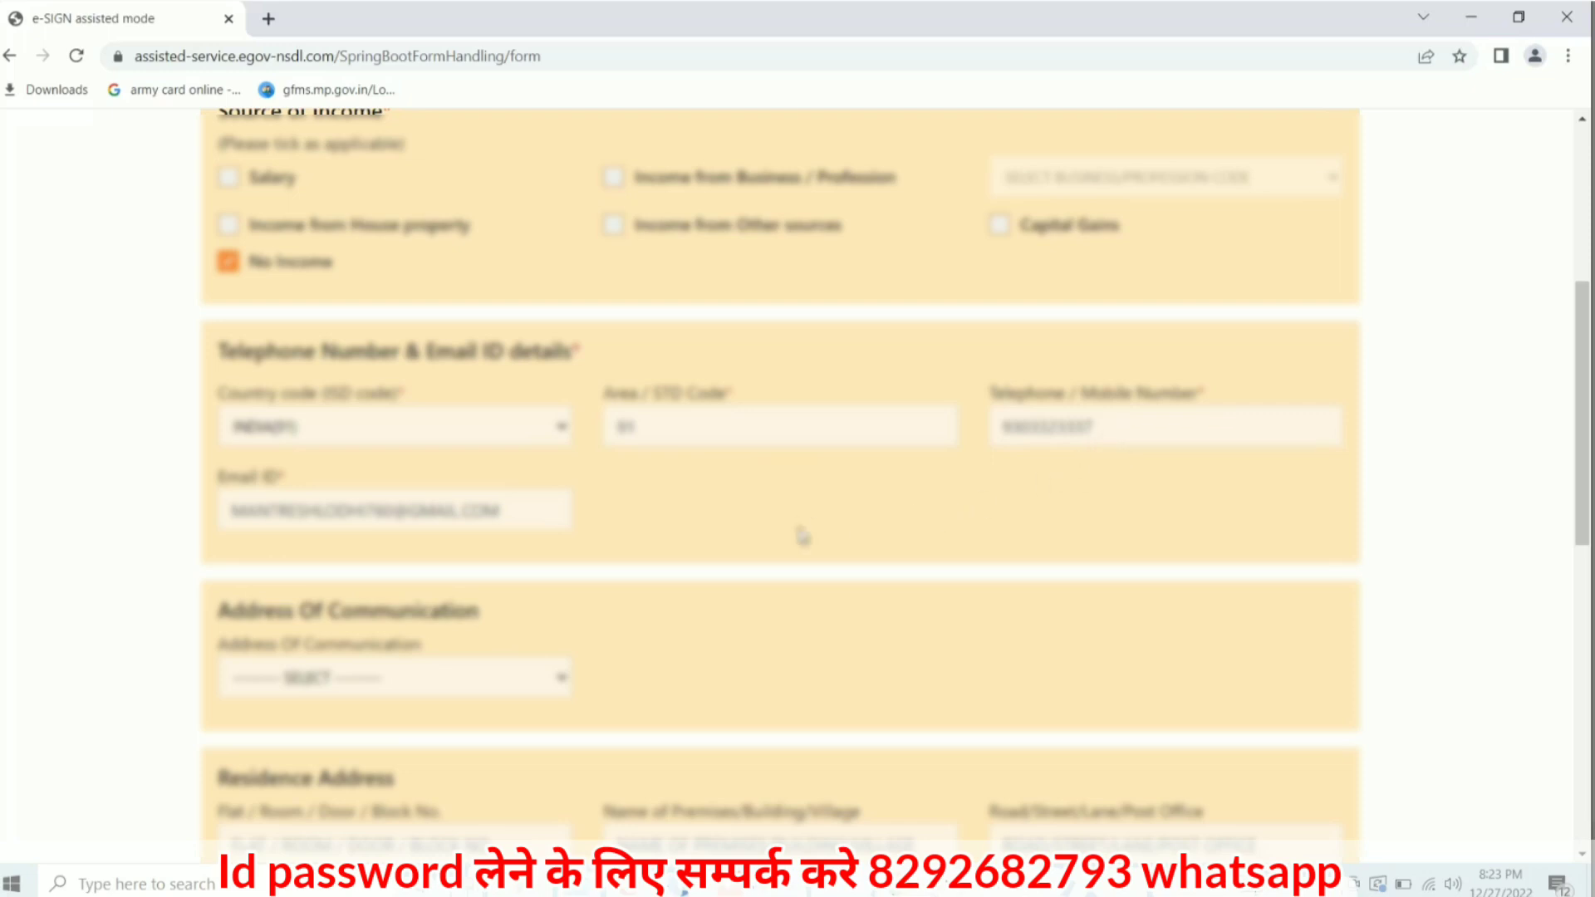
pyautogui.scroll(-5, 563, 601)
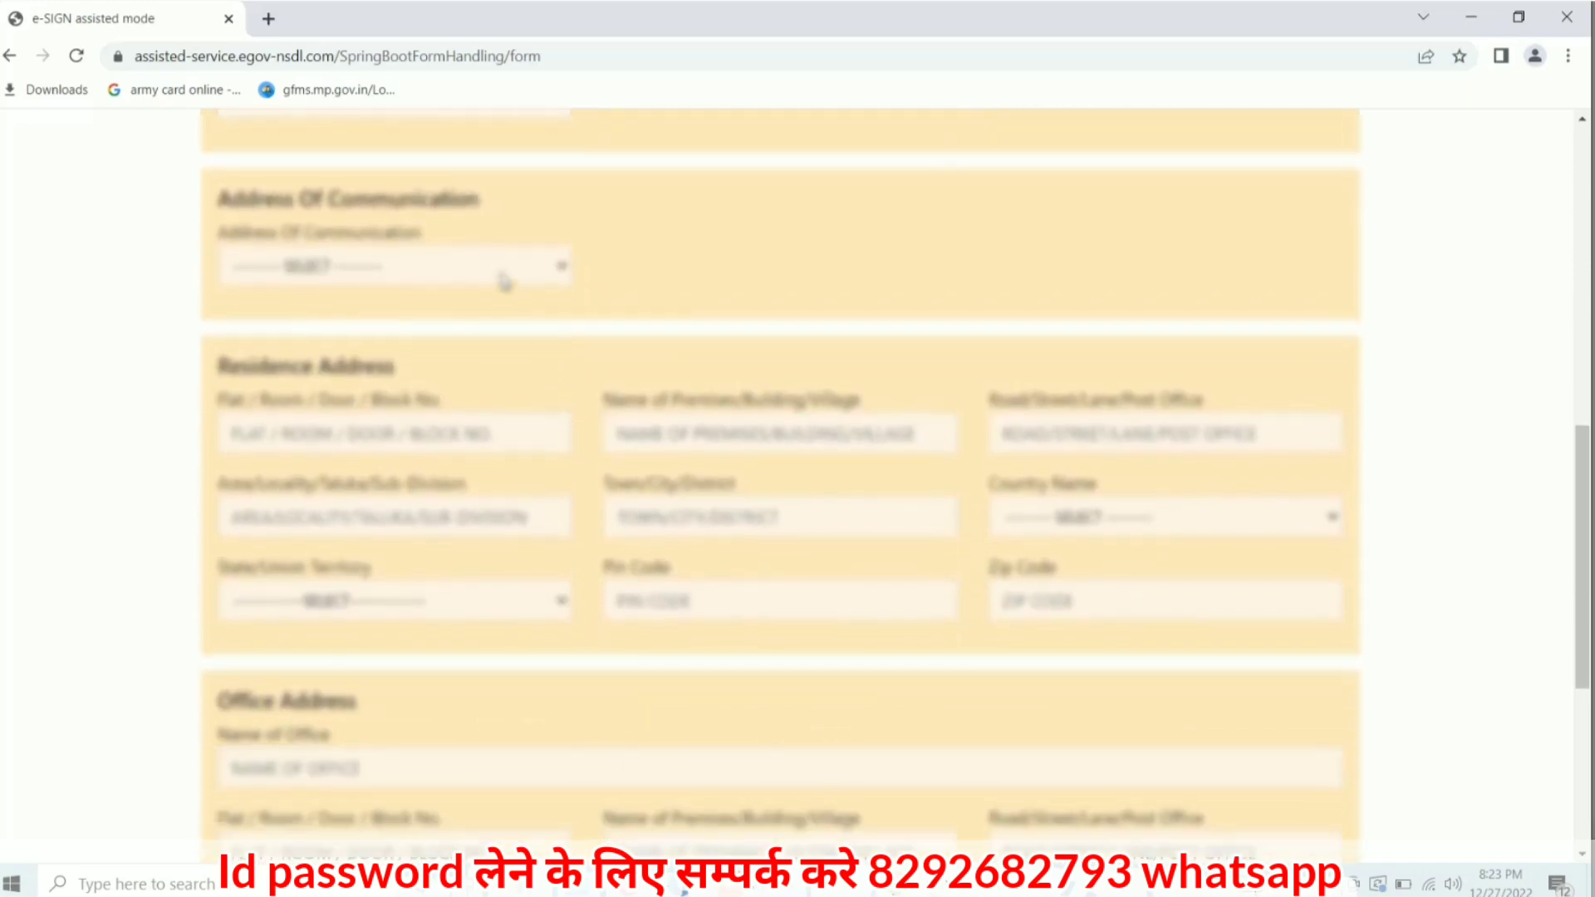
pyautogui.click(500, 274)
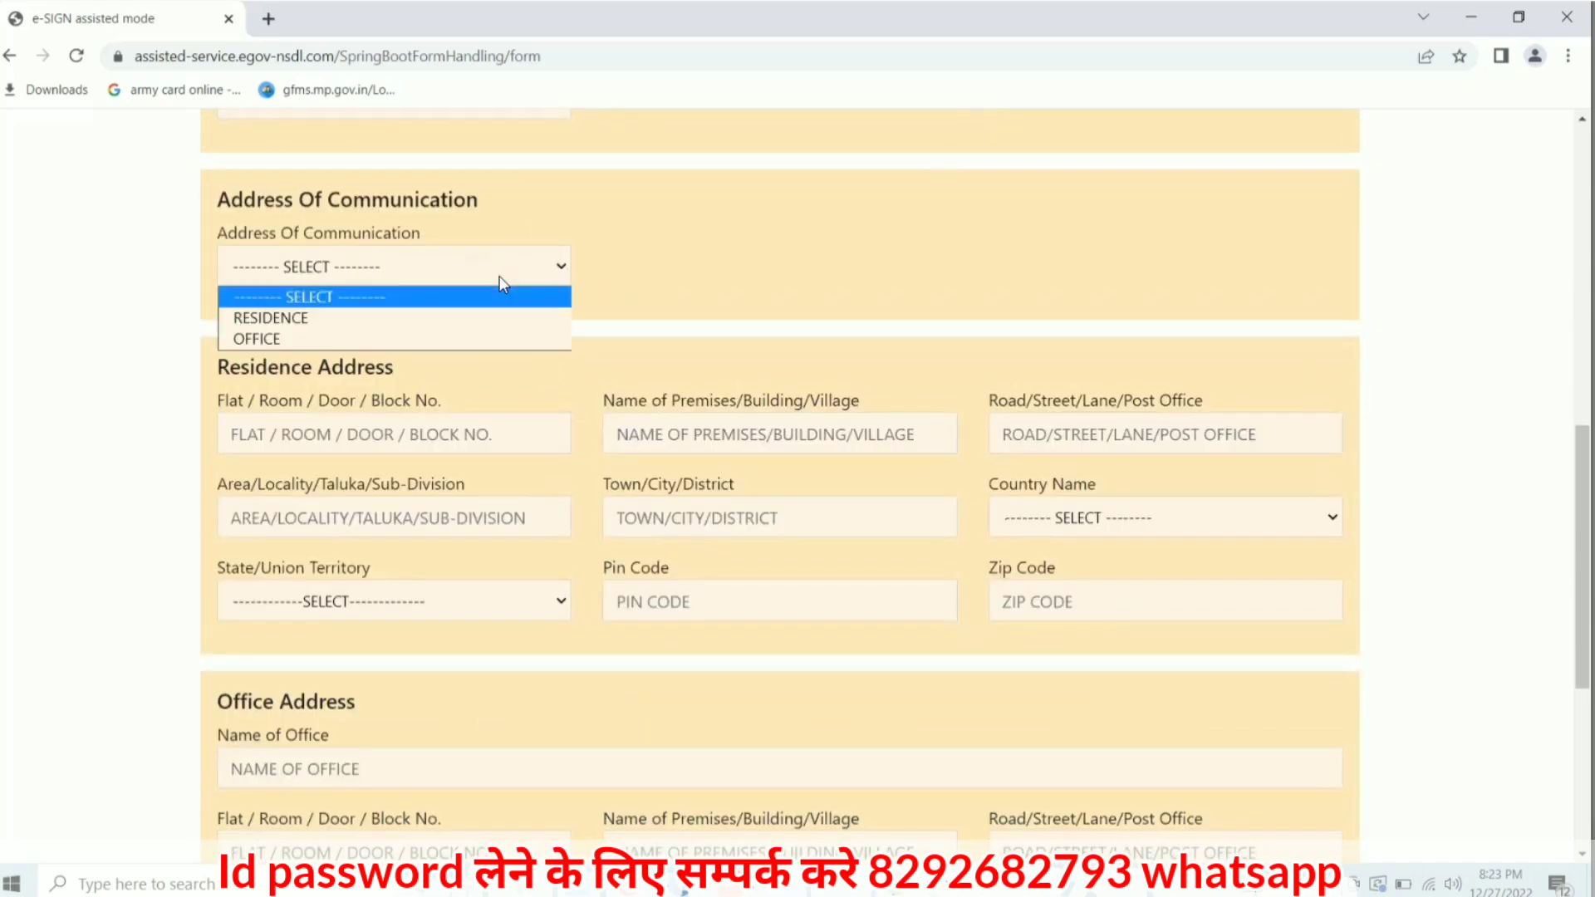
pyautogui.click(486, 316)
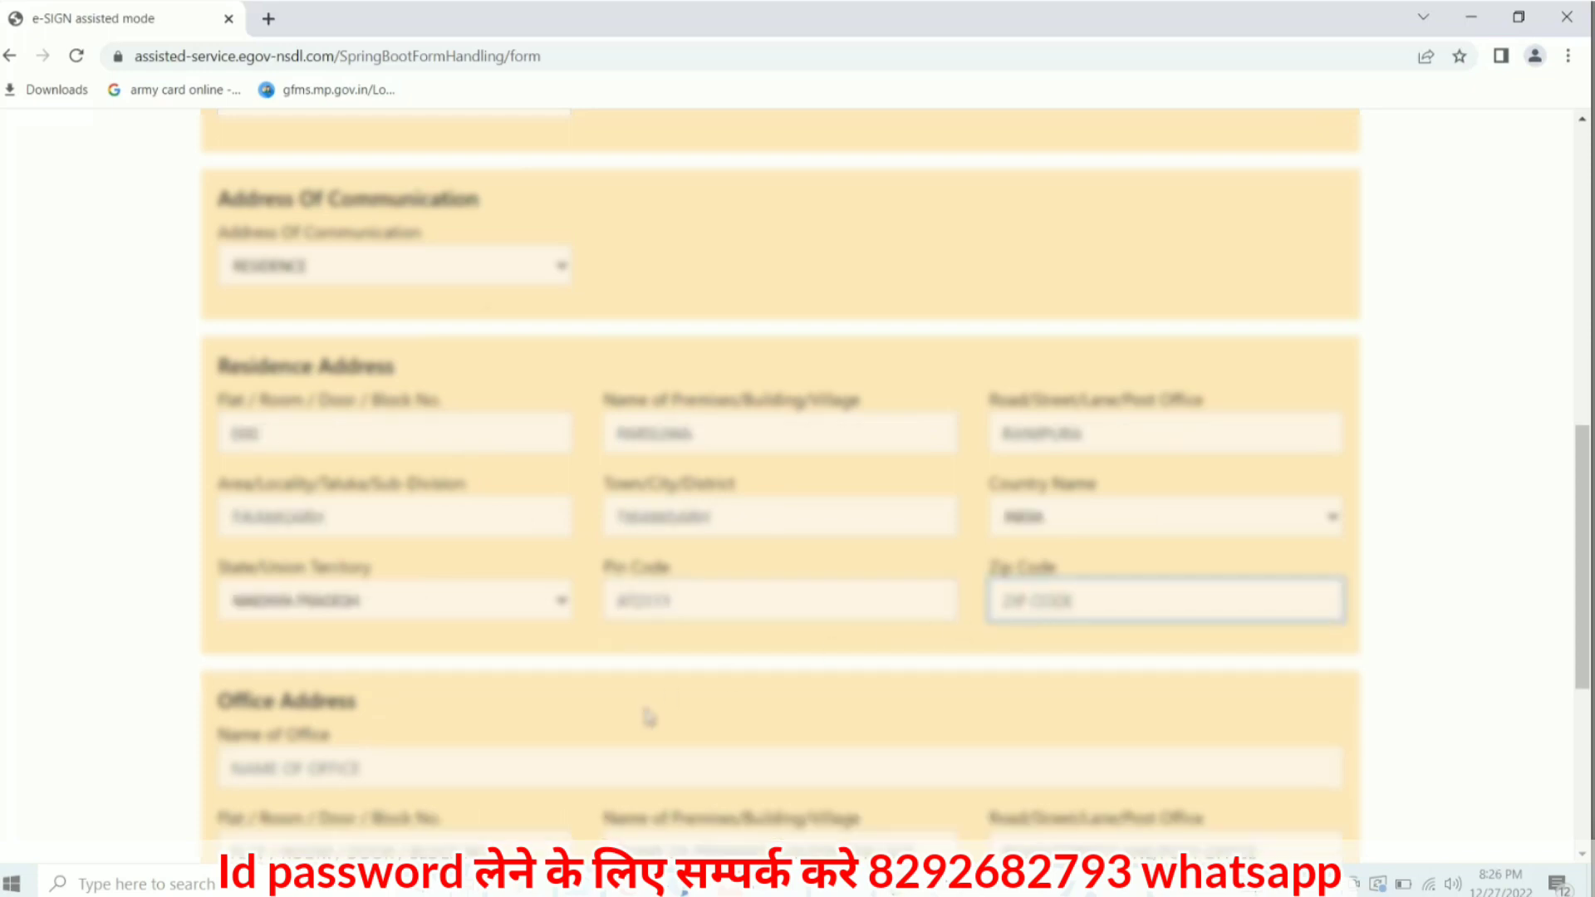
# Step: Select No for Representative Assessee and continue to the AO Code section
pyautogui.scroll(-5, 648, 716)
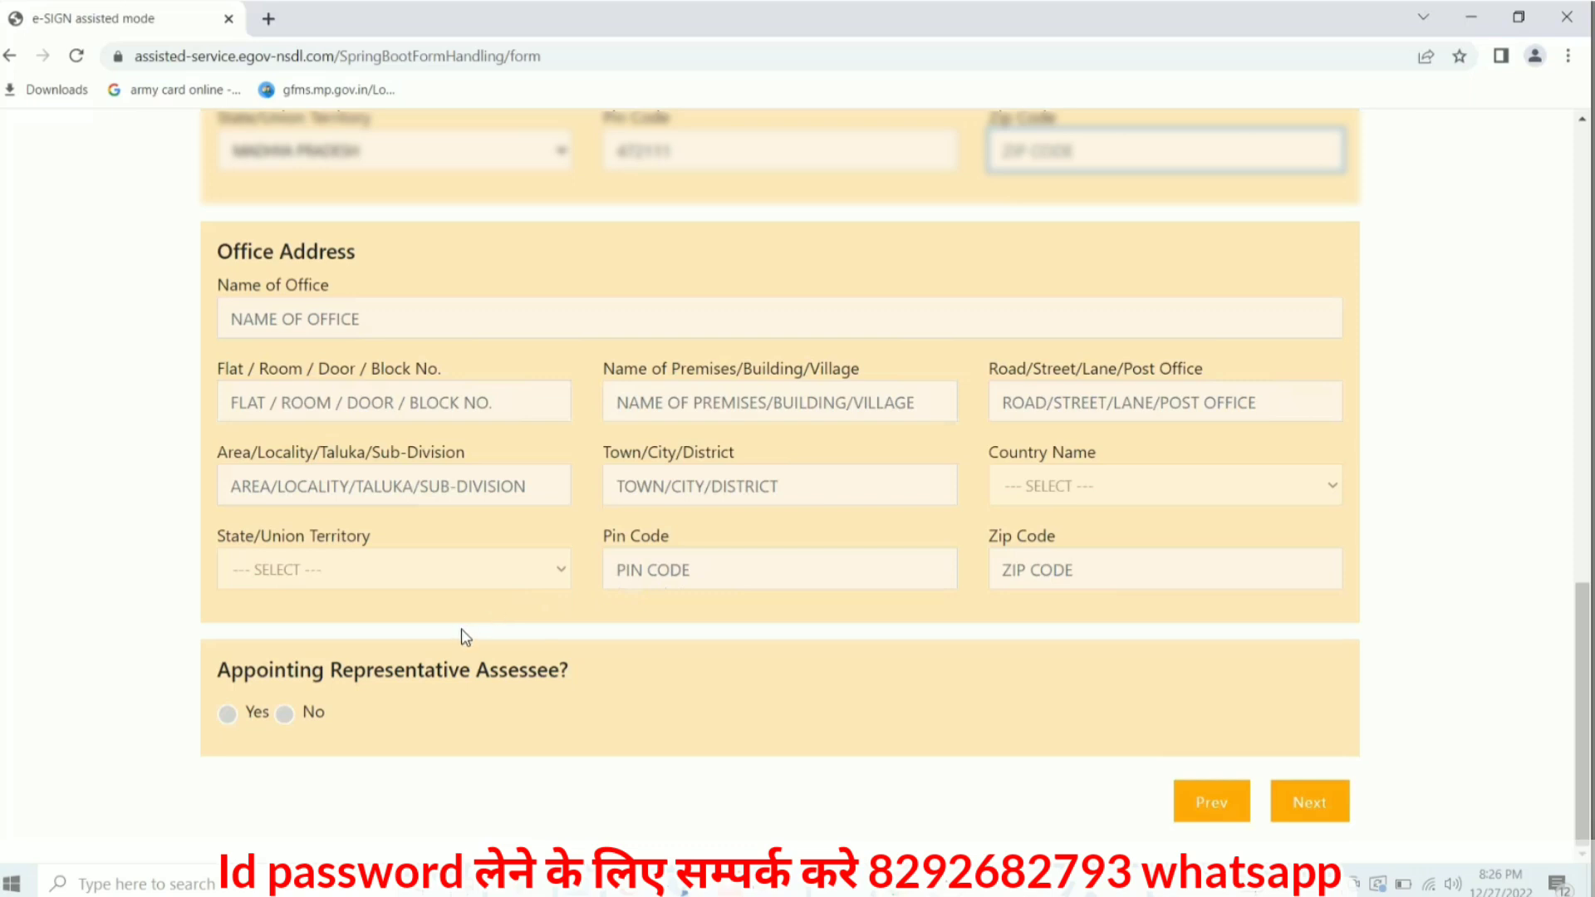
pyautogui.click(284, 716)
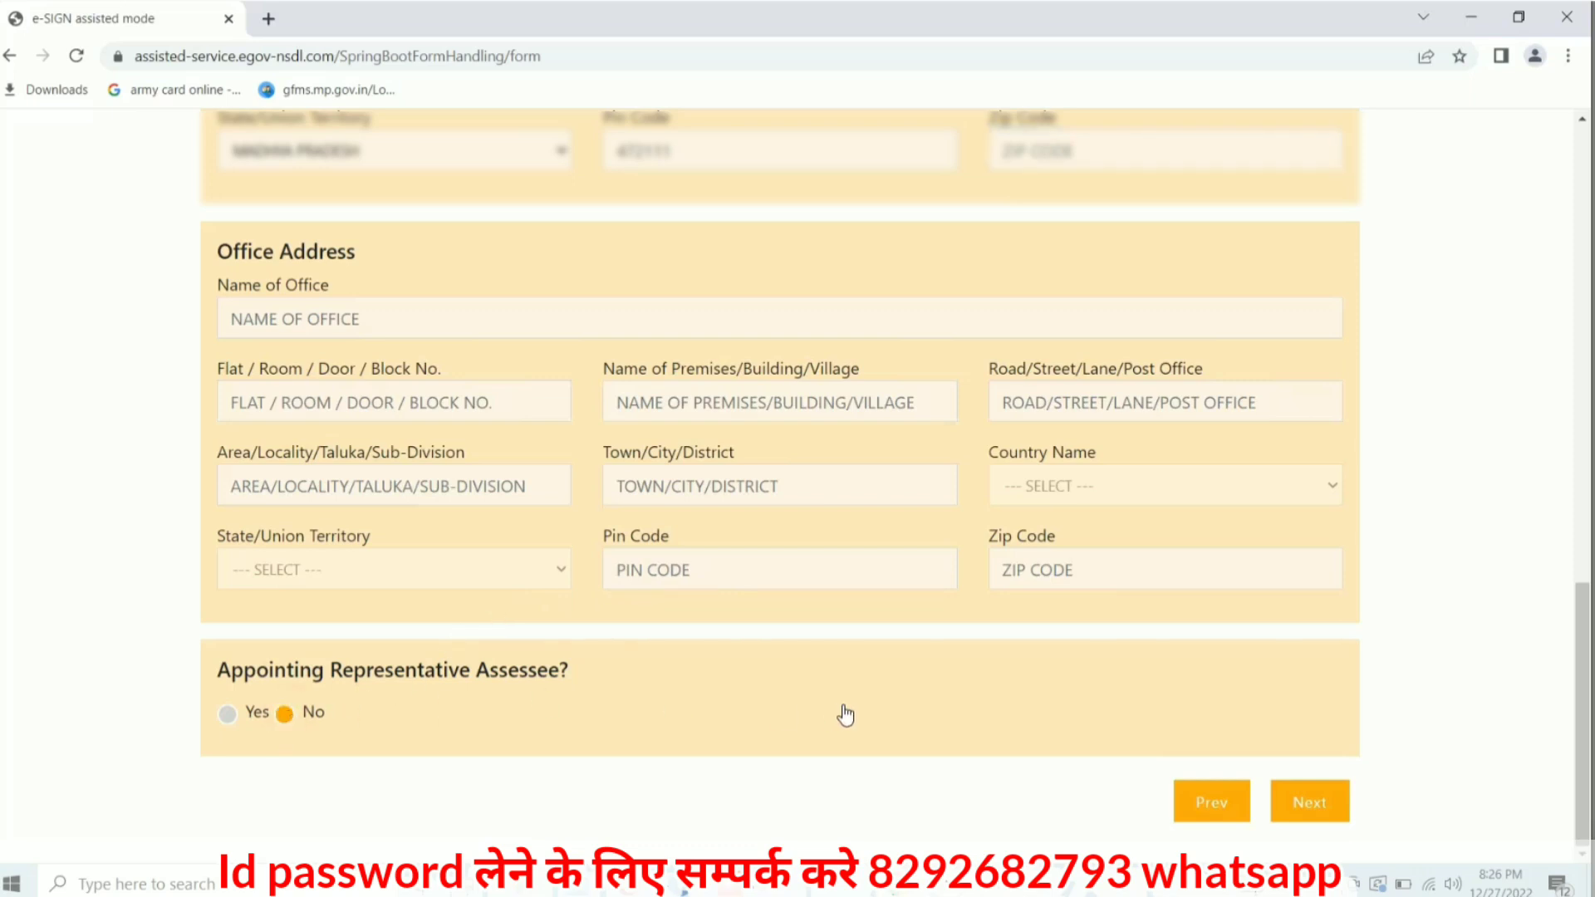
pyautogui.click(1309, 802)
# Step: Look up Indian-citizen AO codes for state MADHYA PRADESH and city TIKAMGARH
pyautogui.click(1301, 798)
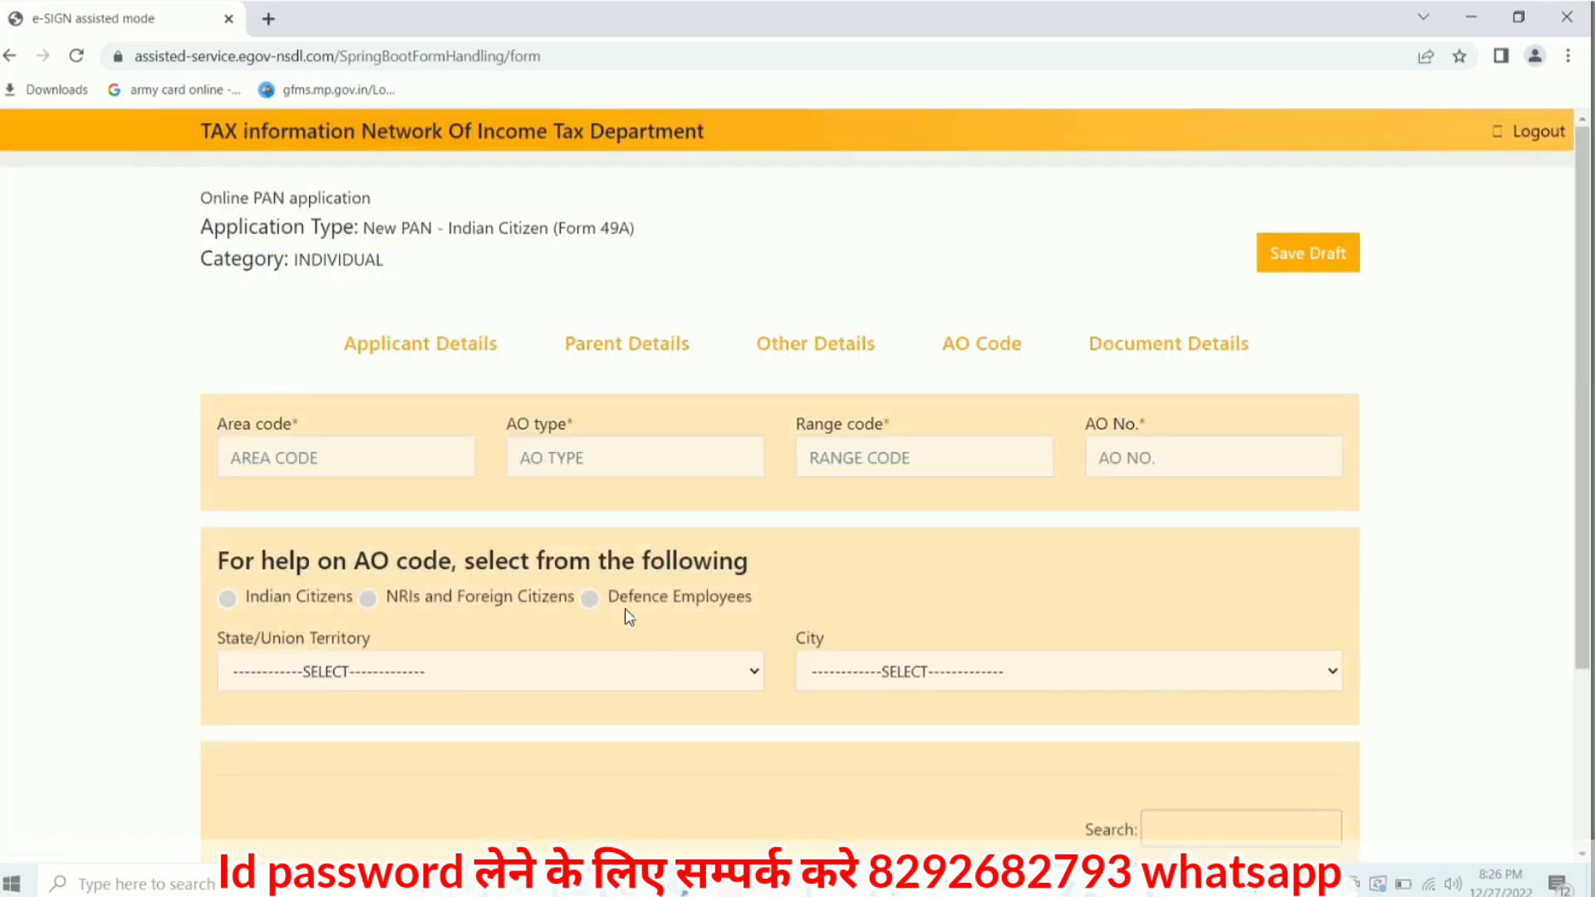
pyautogui.click(230, 600)
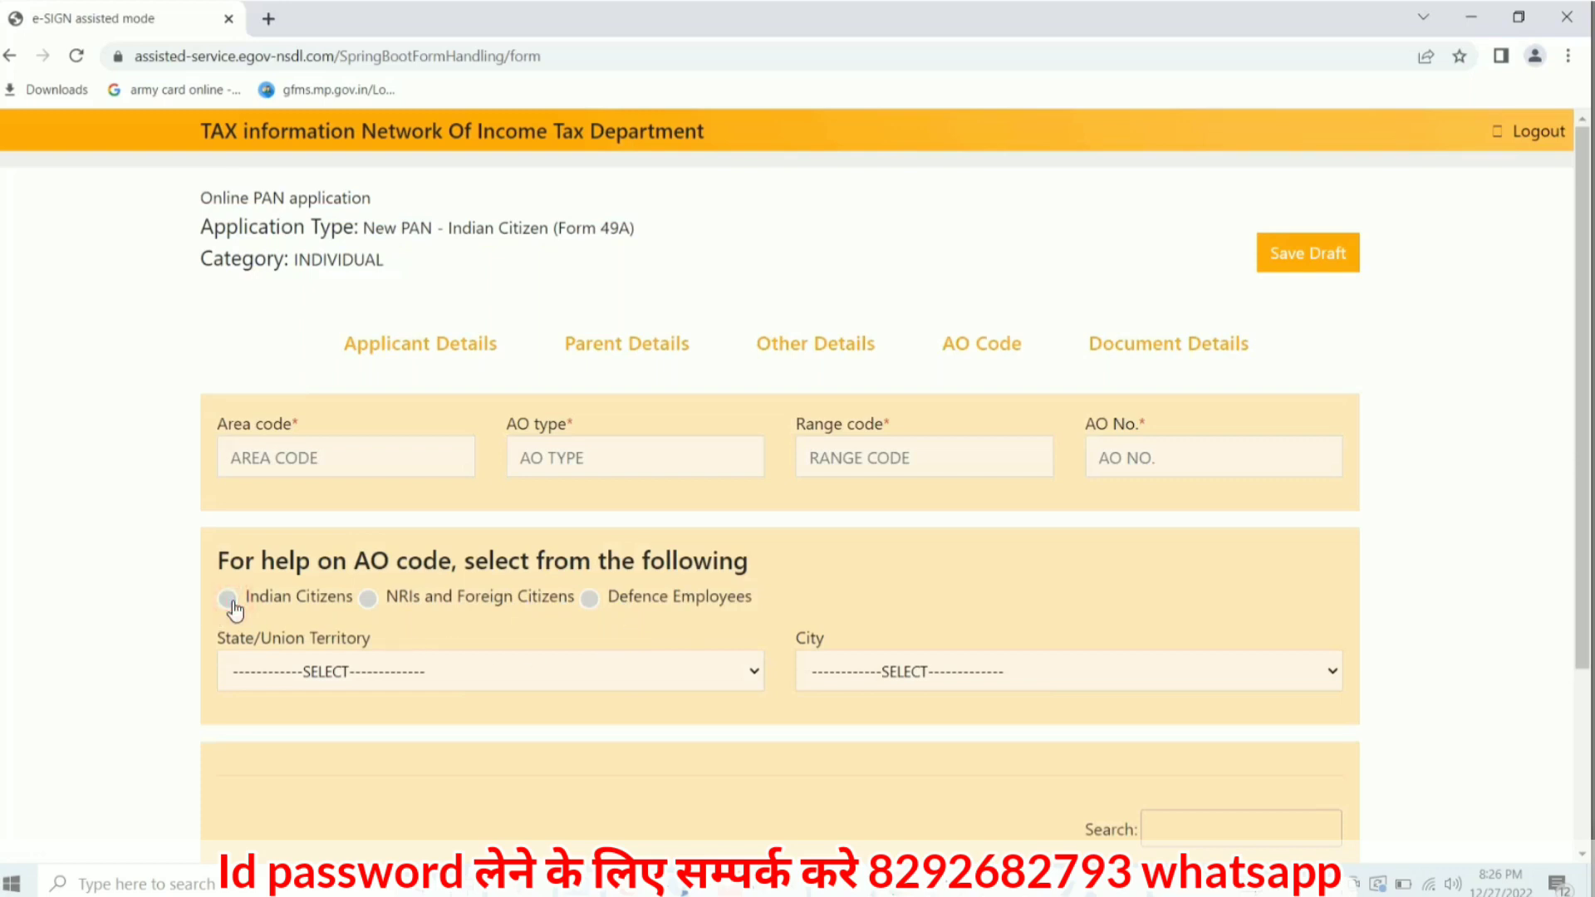
pyautogui.click(501, 678)
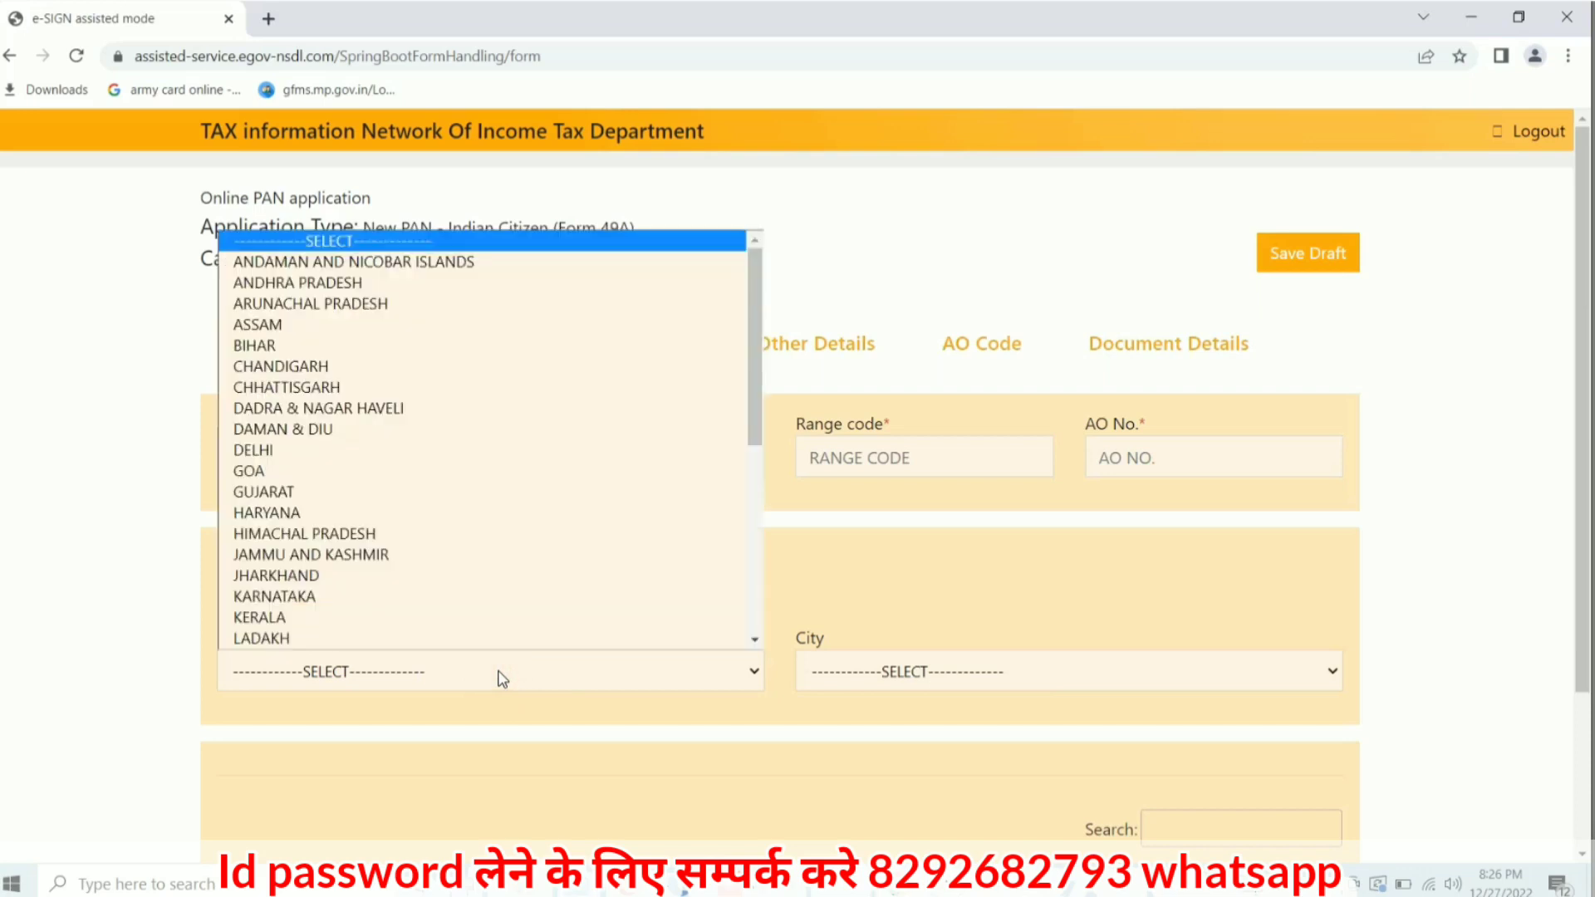
pyautogui.press('m')
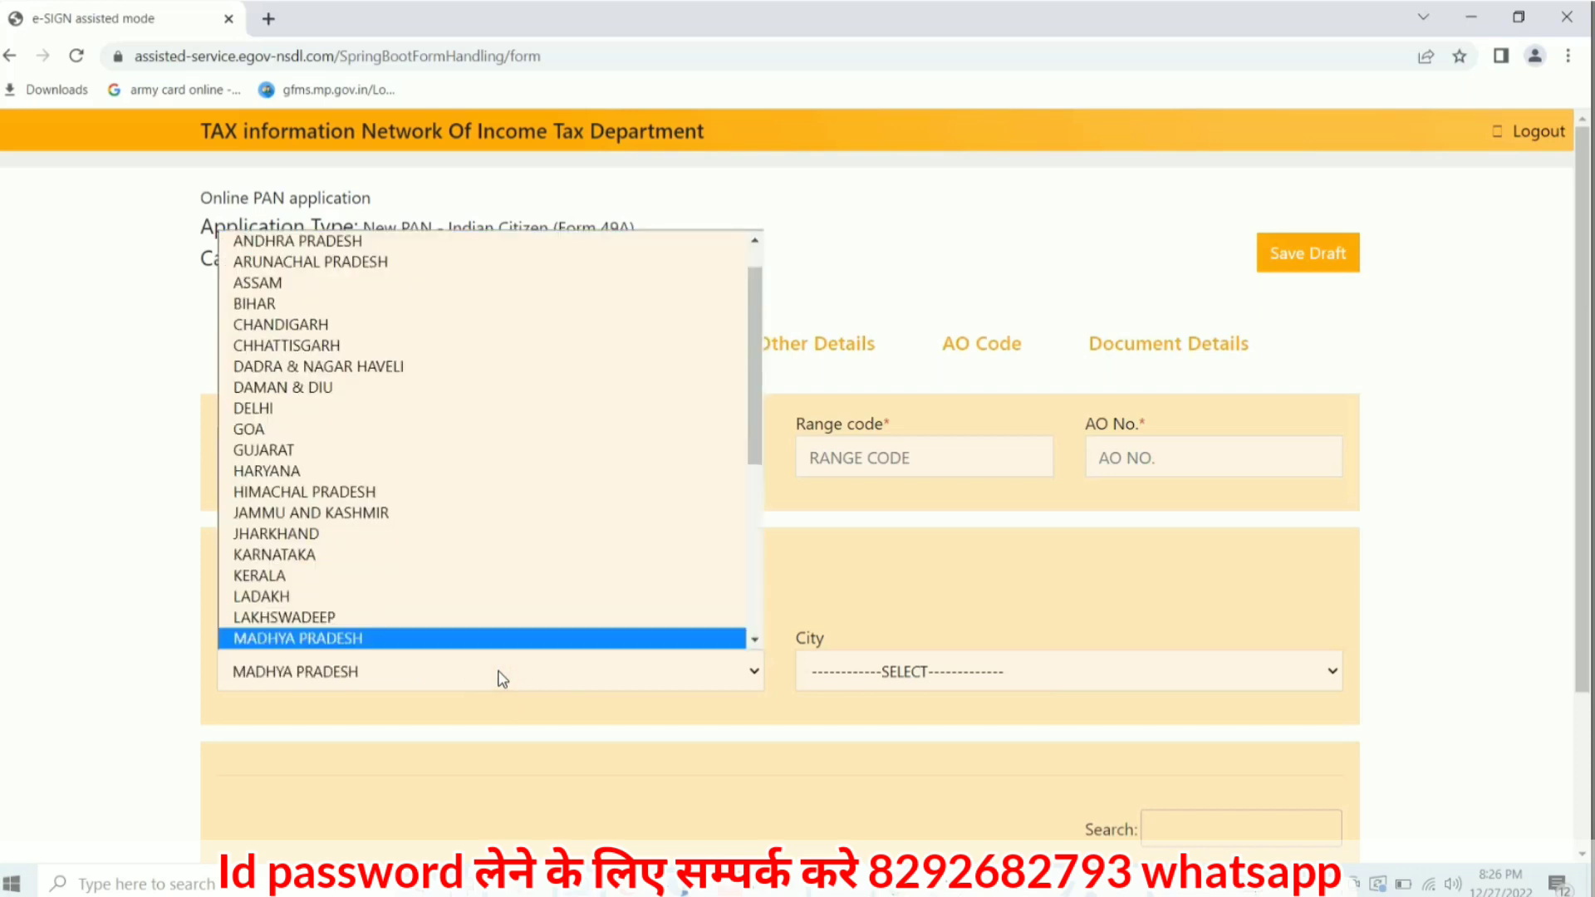
pyautogui.click(502, 679)
pyautogui.click(928, 673)
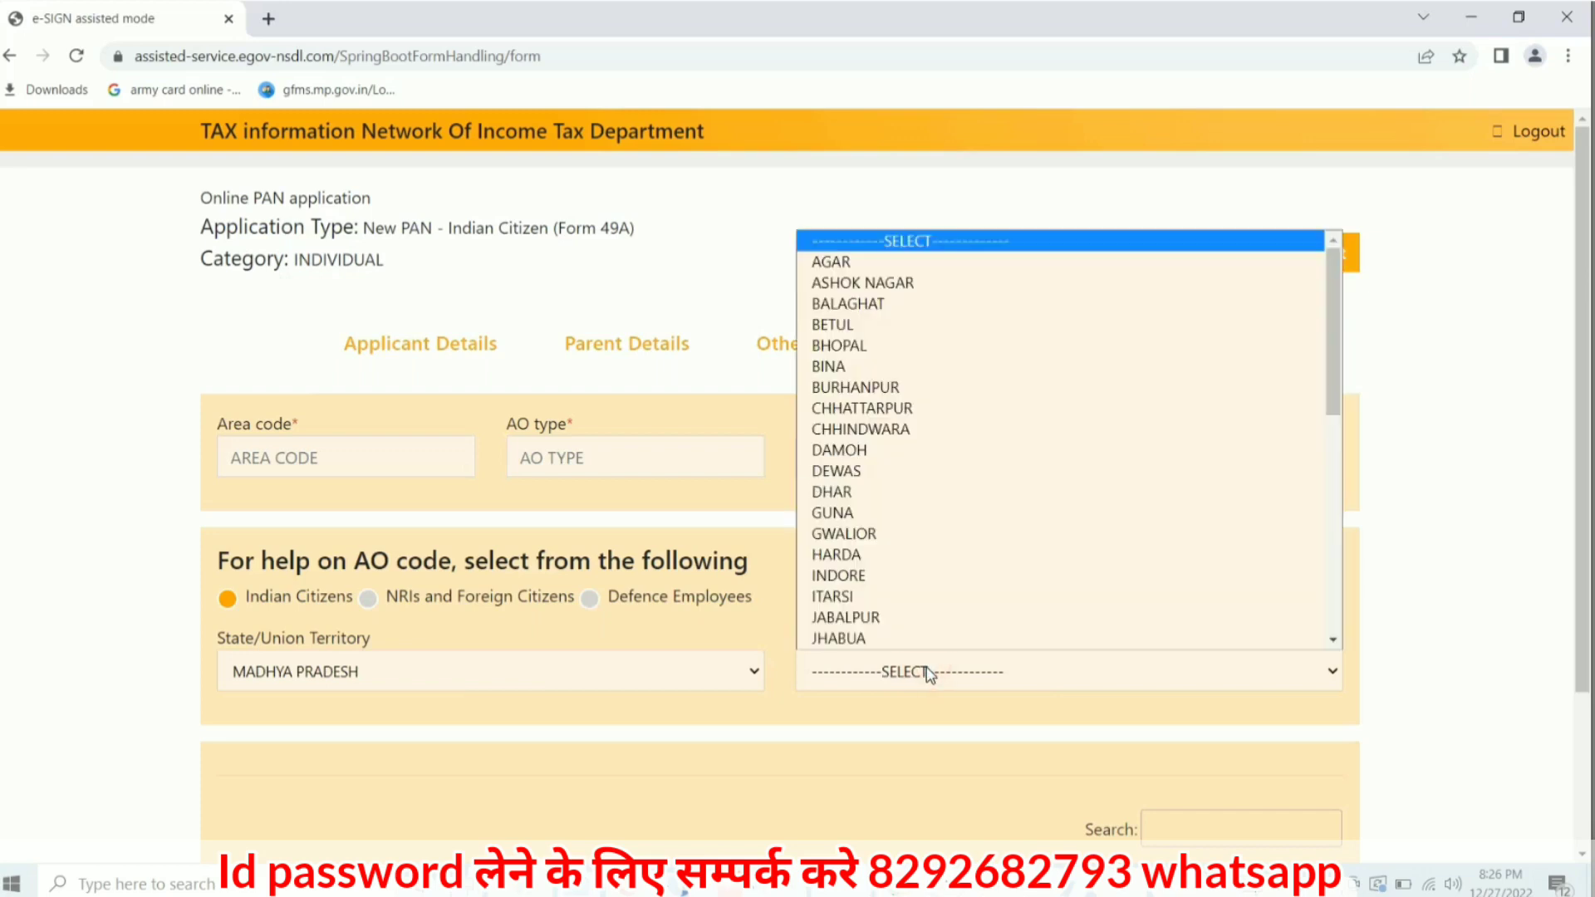
pyautogui.press('t')
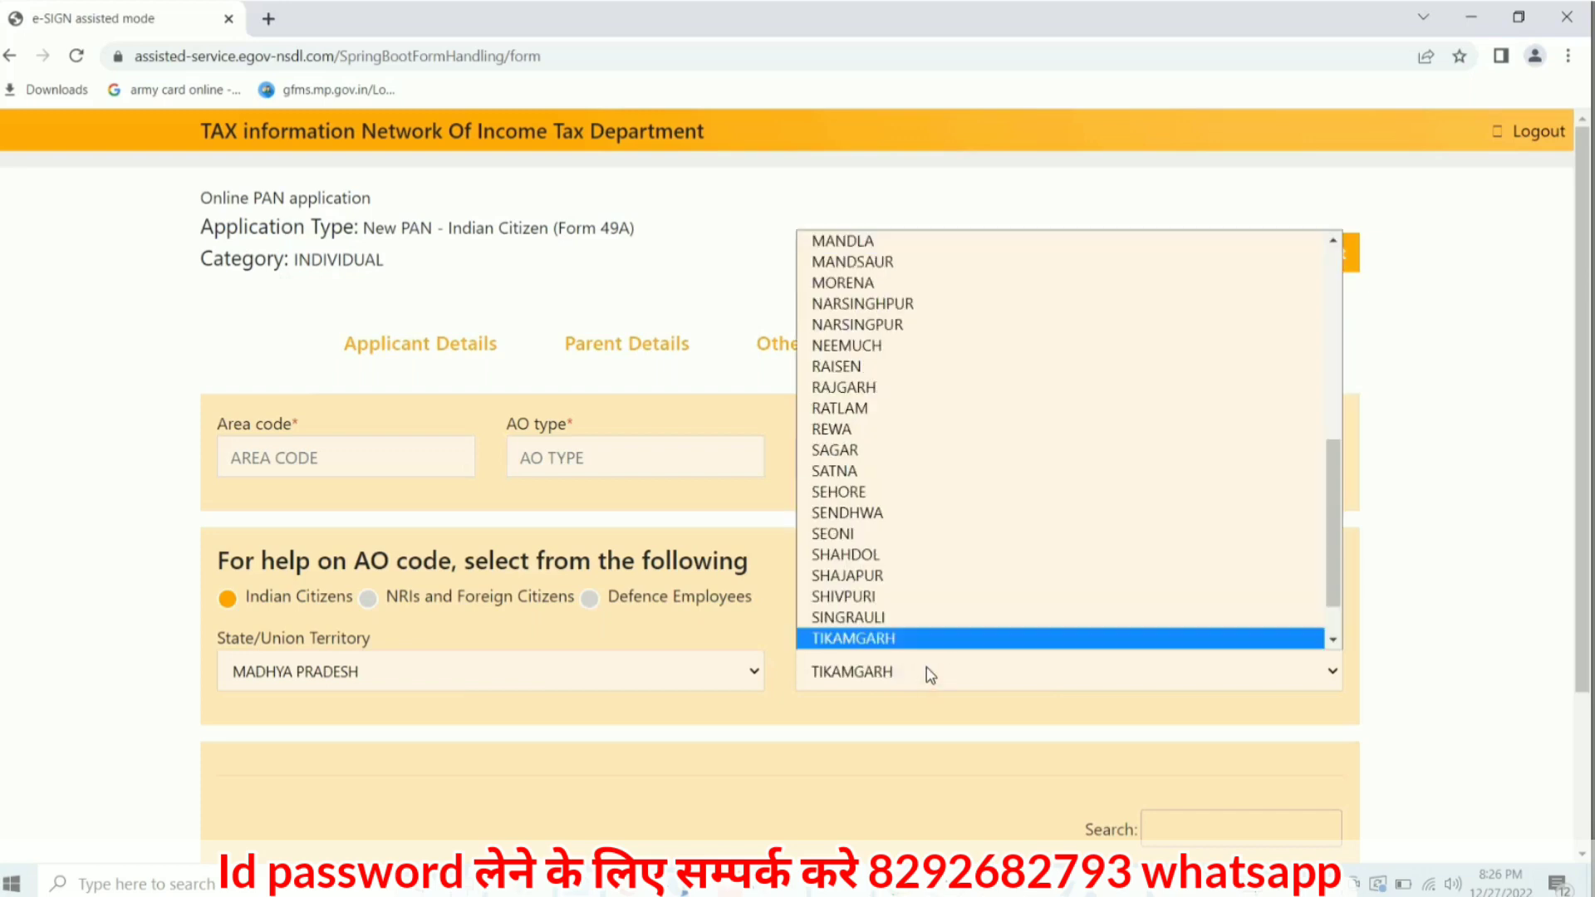
pyautogui.click(930, 675)
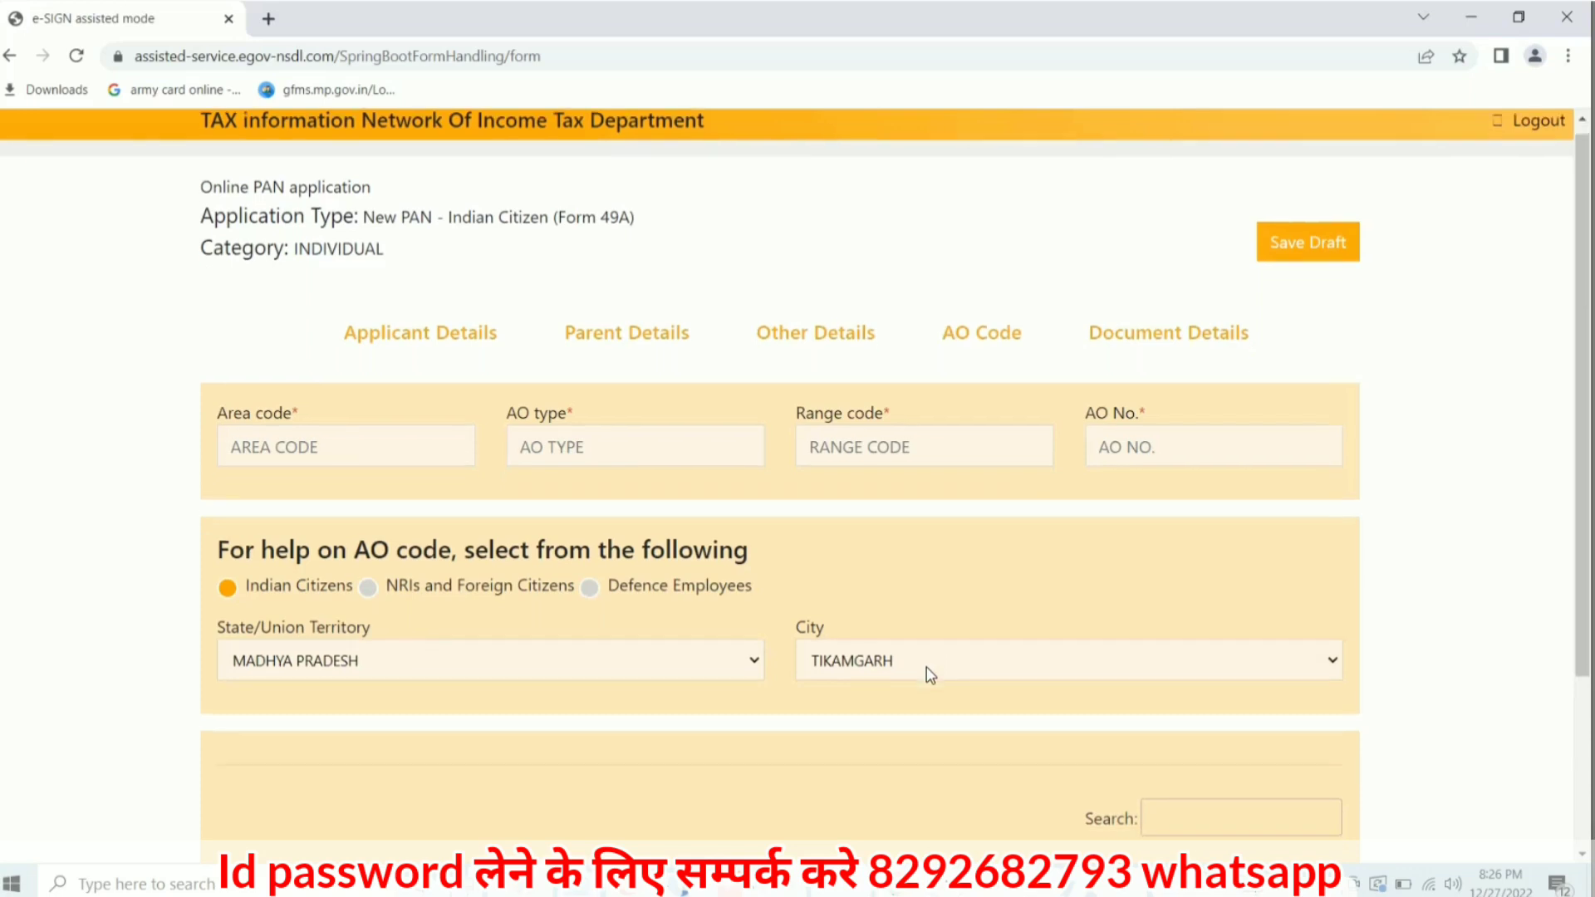
# Step: Fill AO code BPL/W/41/4 from the Tikamgarh ward row and move to document details
pyautogui.scroll(-3, 930, 674)
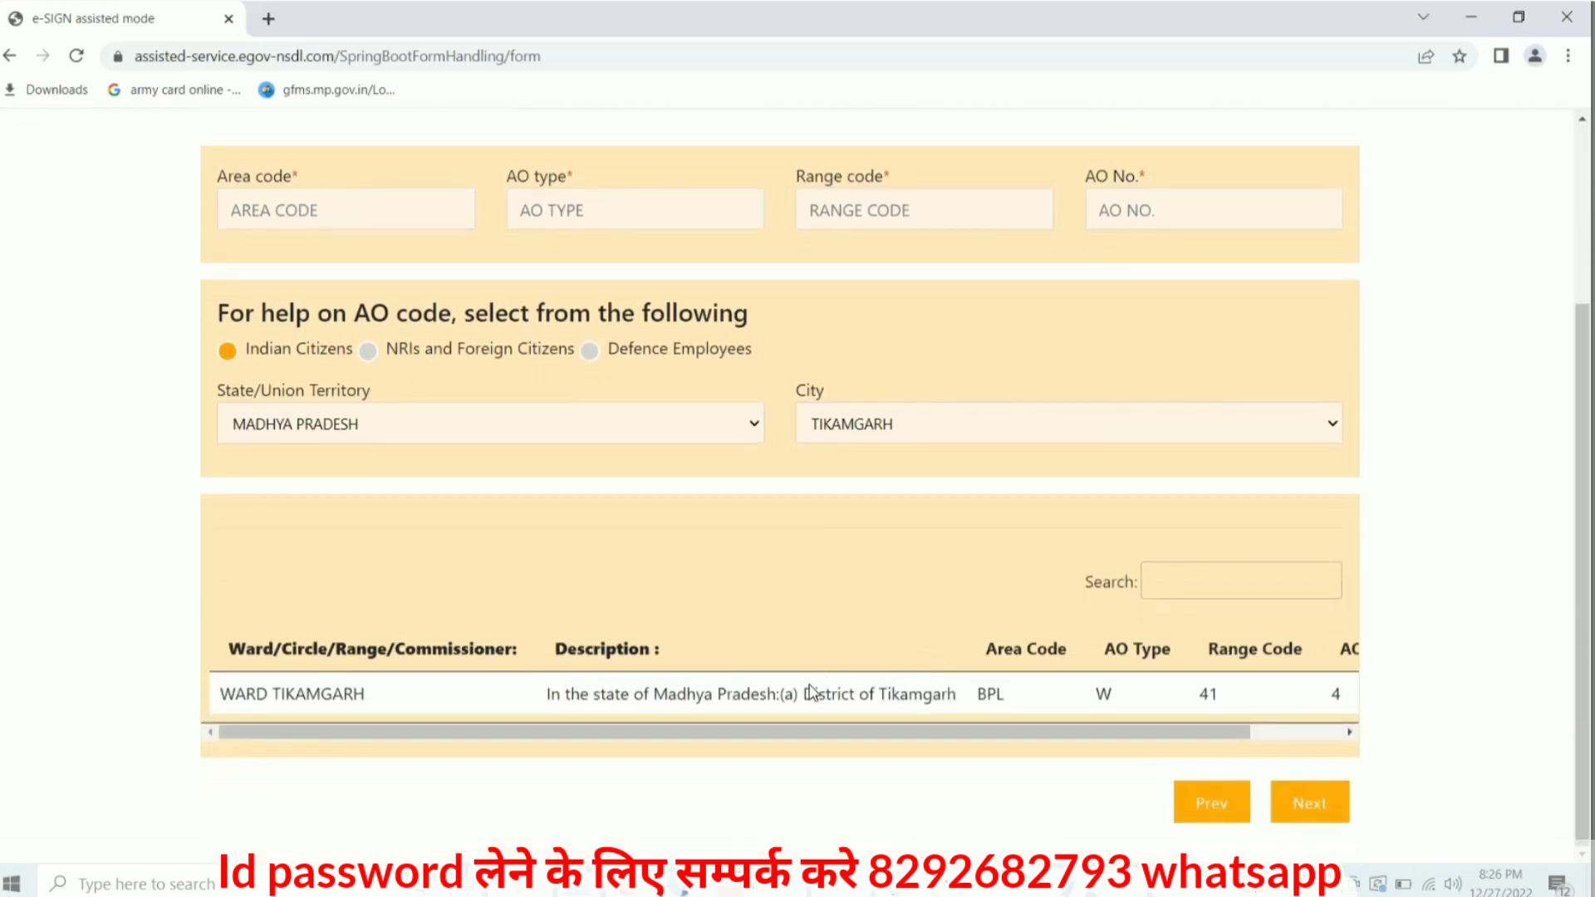
pyautogui.click(762, 691)
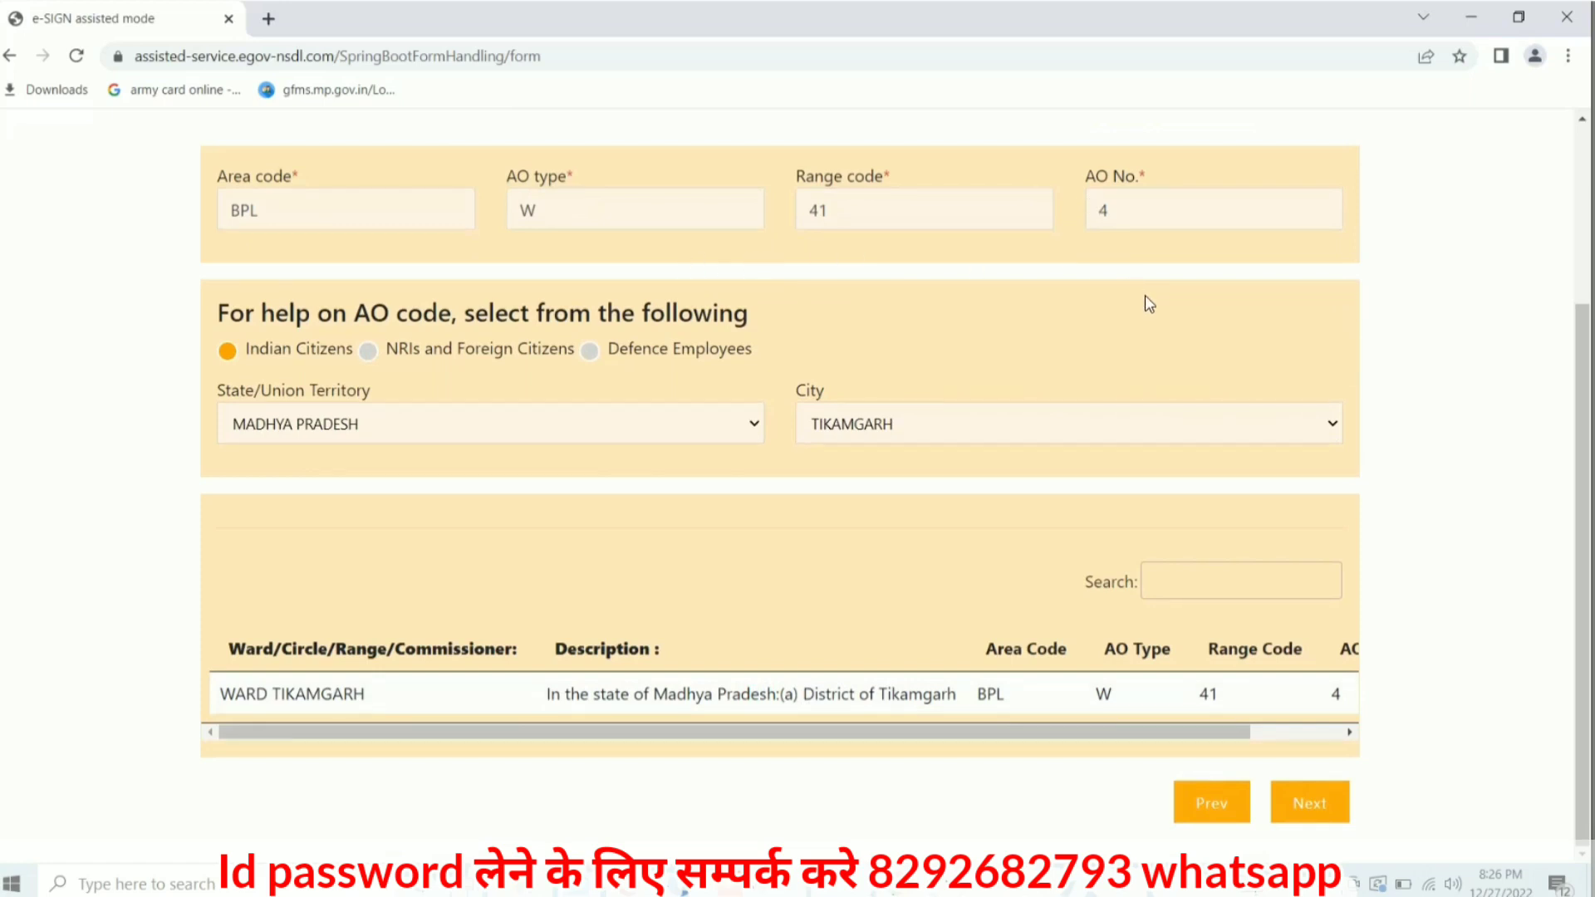
pyautogui.click(1317, 806)
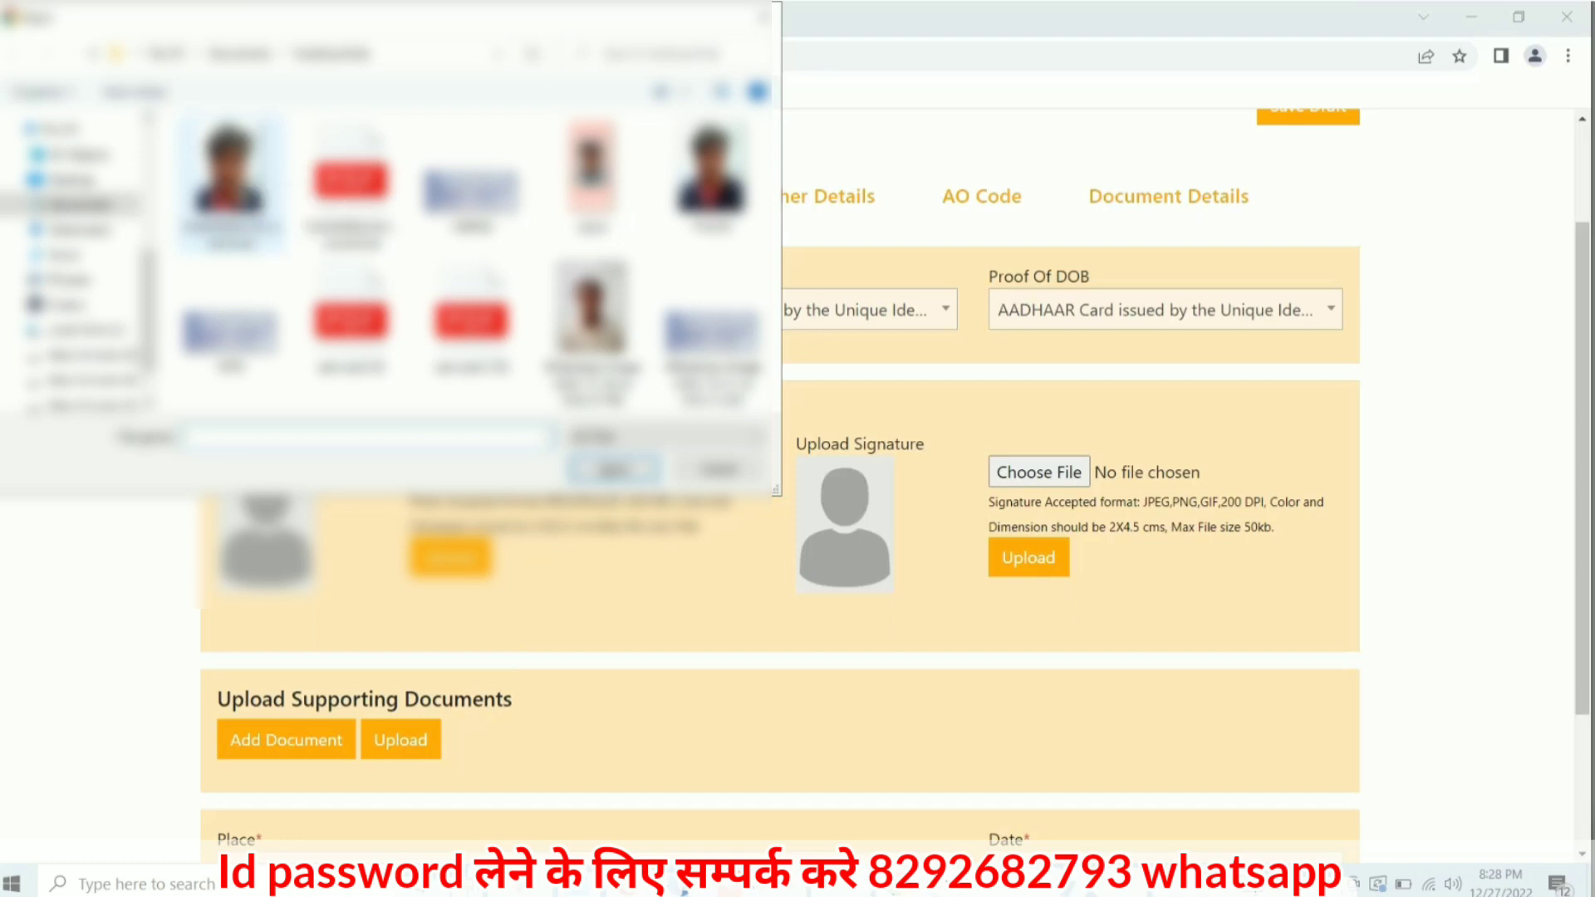
# Step: Choose and upload the applicant's photo file, then the signature image file
pyautogui.doubleClick(233, 189)
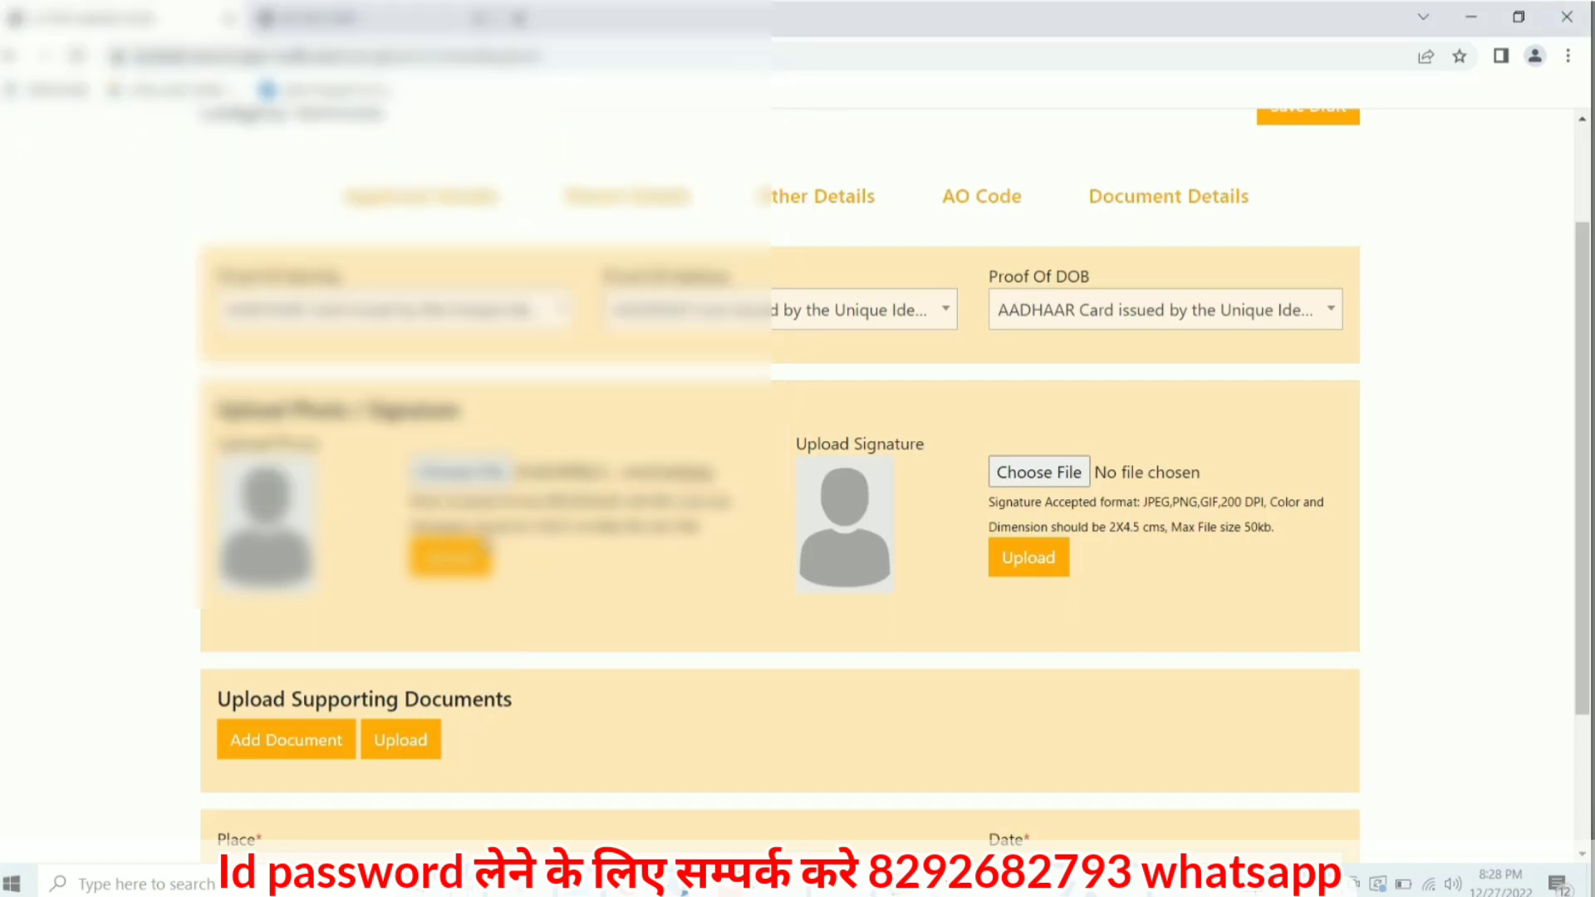
pyautogui.click(463, 561)
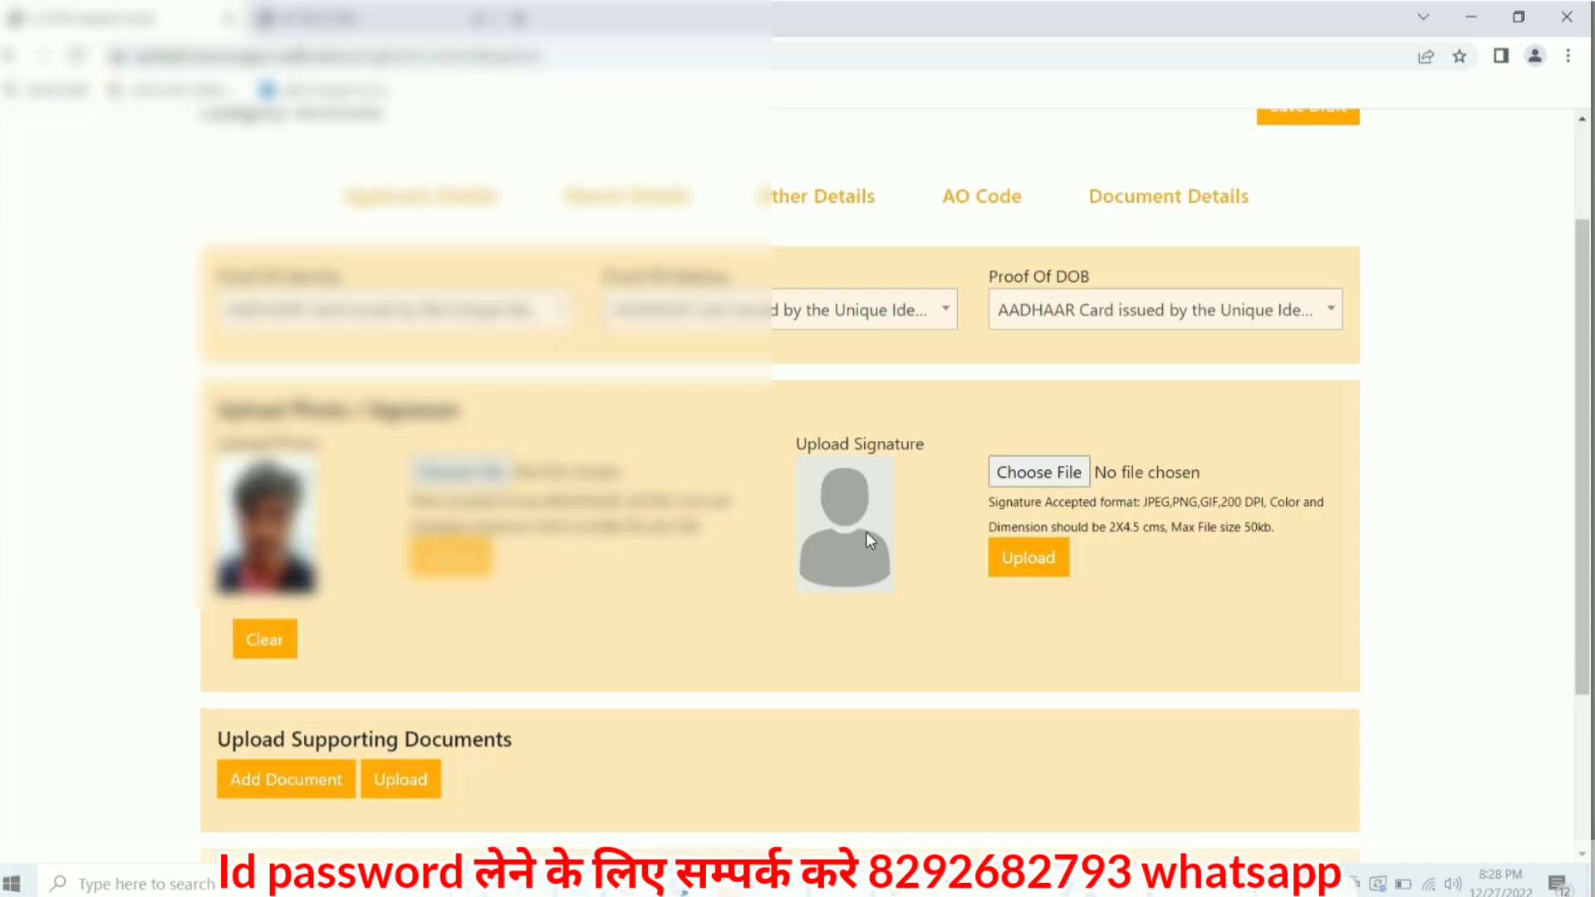
pyautogui.click(1074, 474)
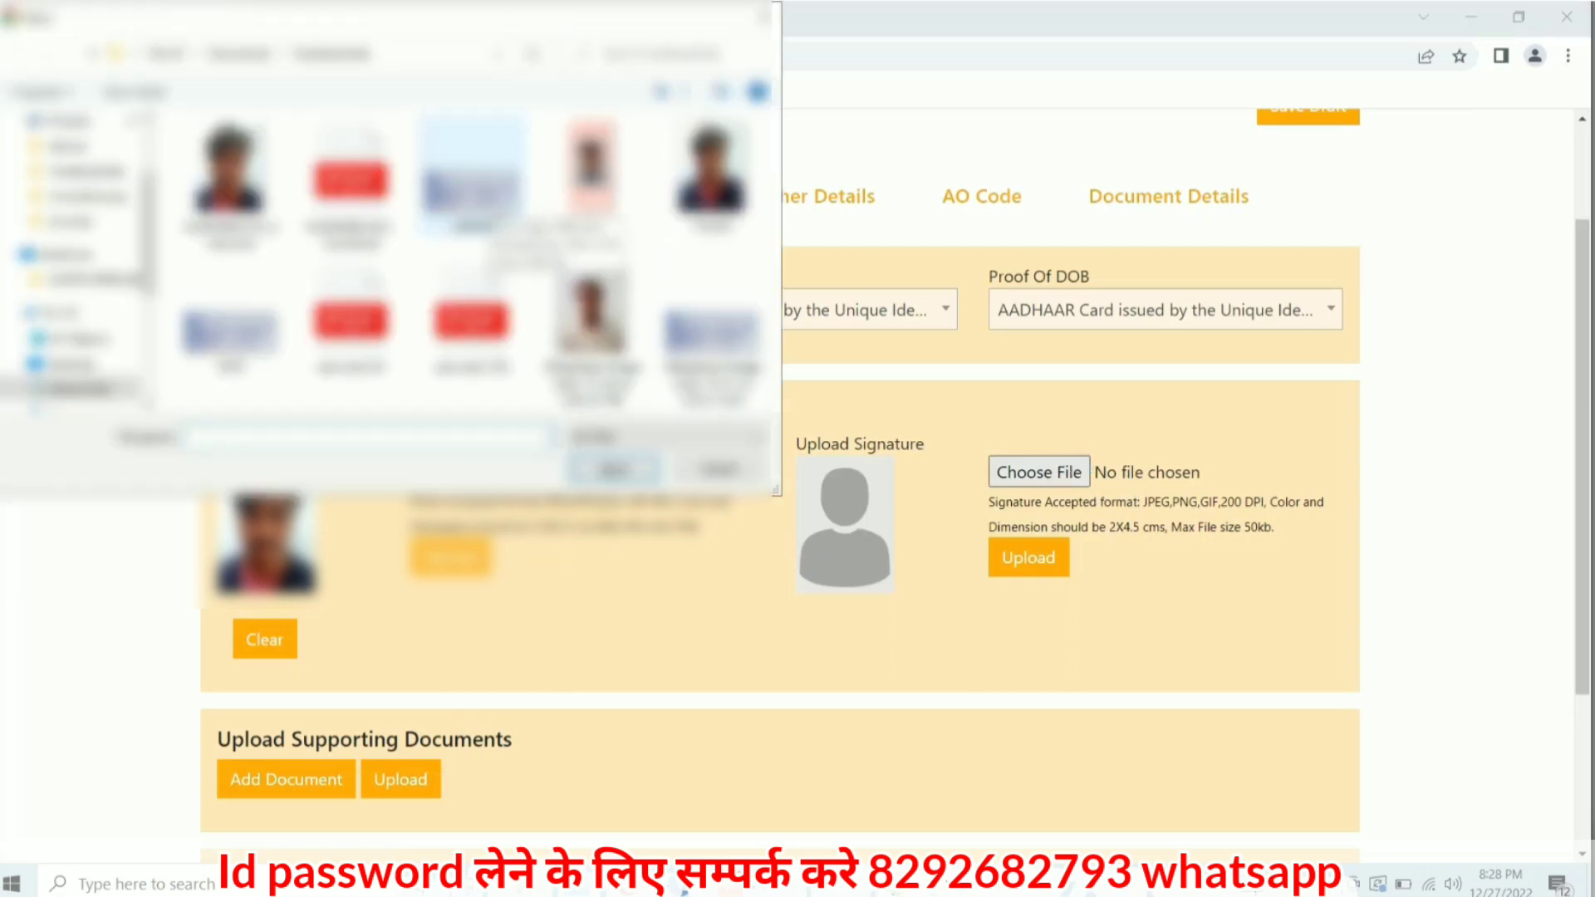
pyautogui.doubleClick(492, 208)
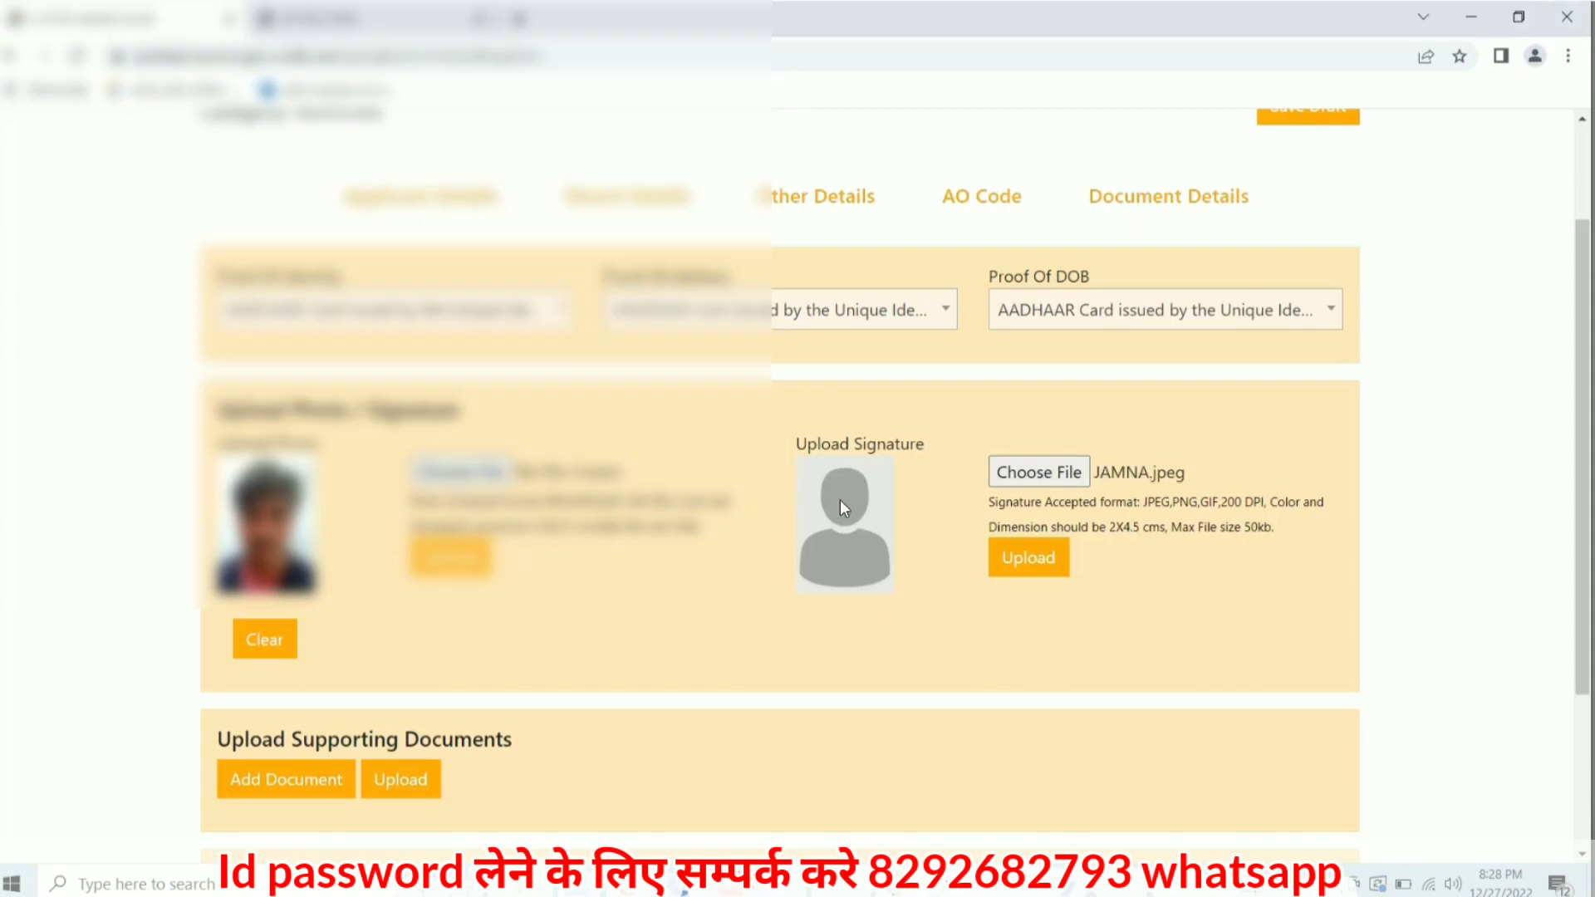
pyautogui.click(1038, 575)
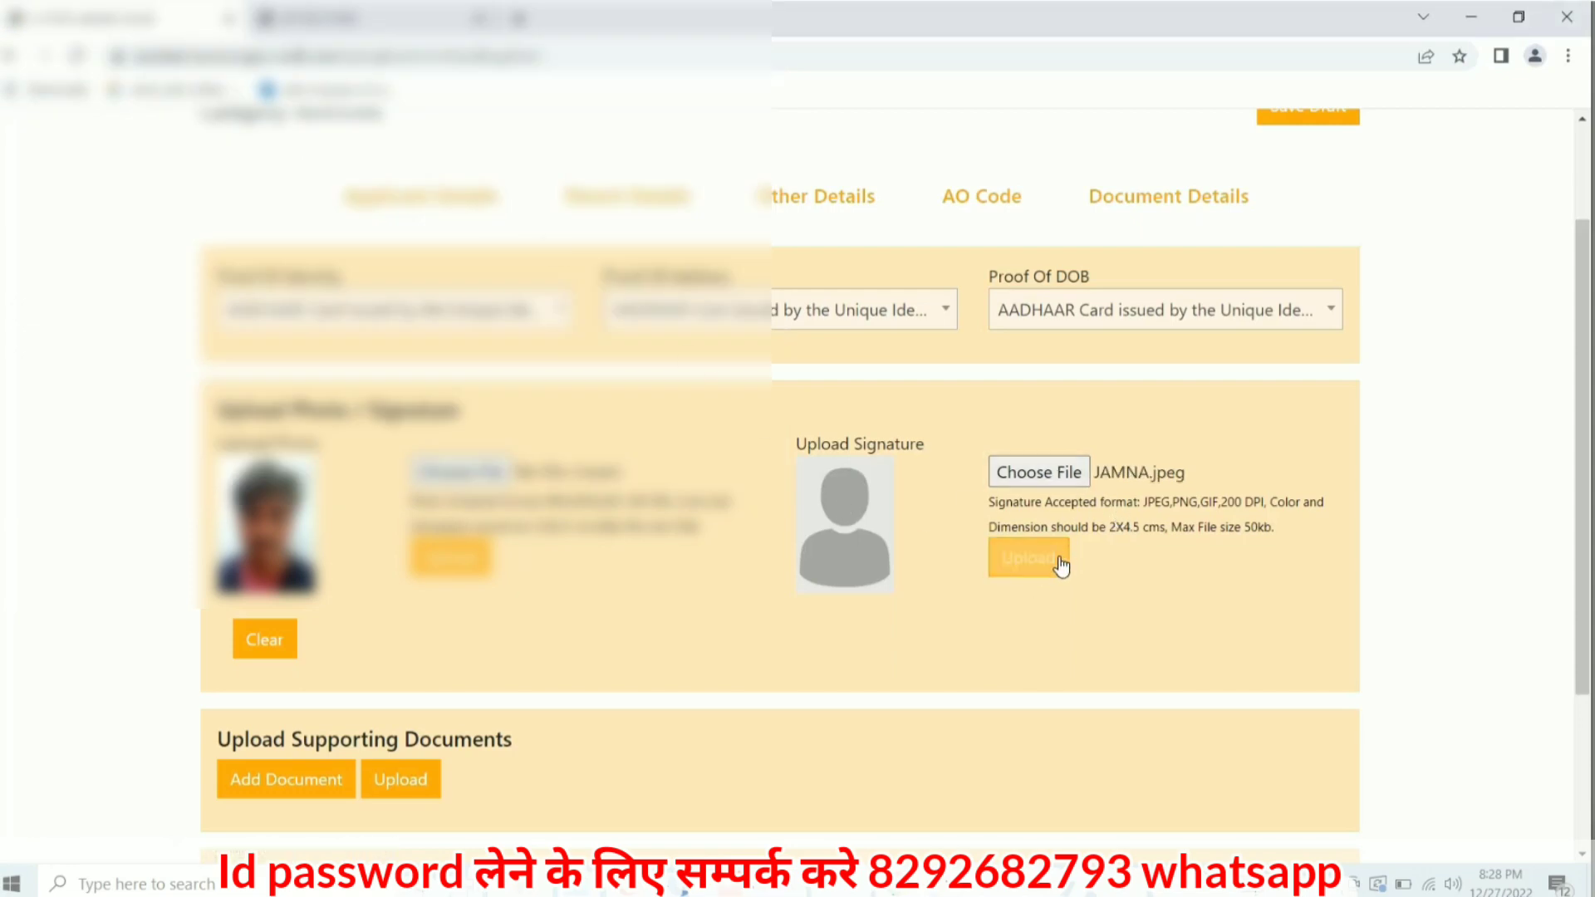
pyautogui.click(1062, 565)
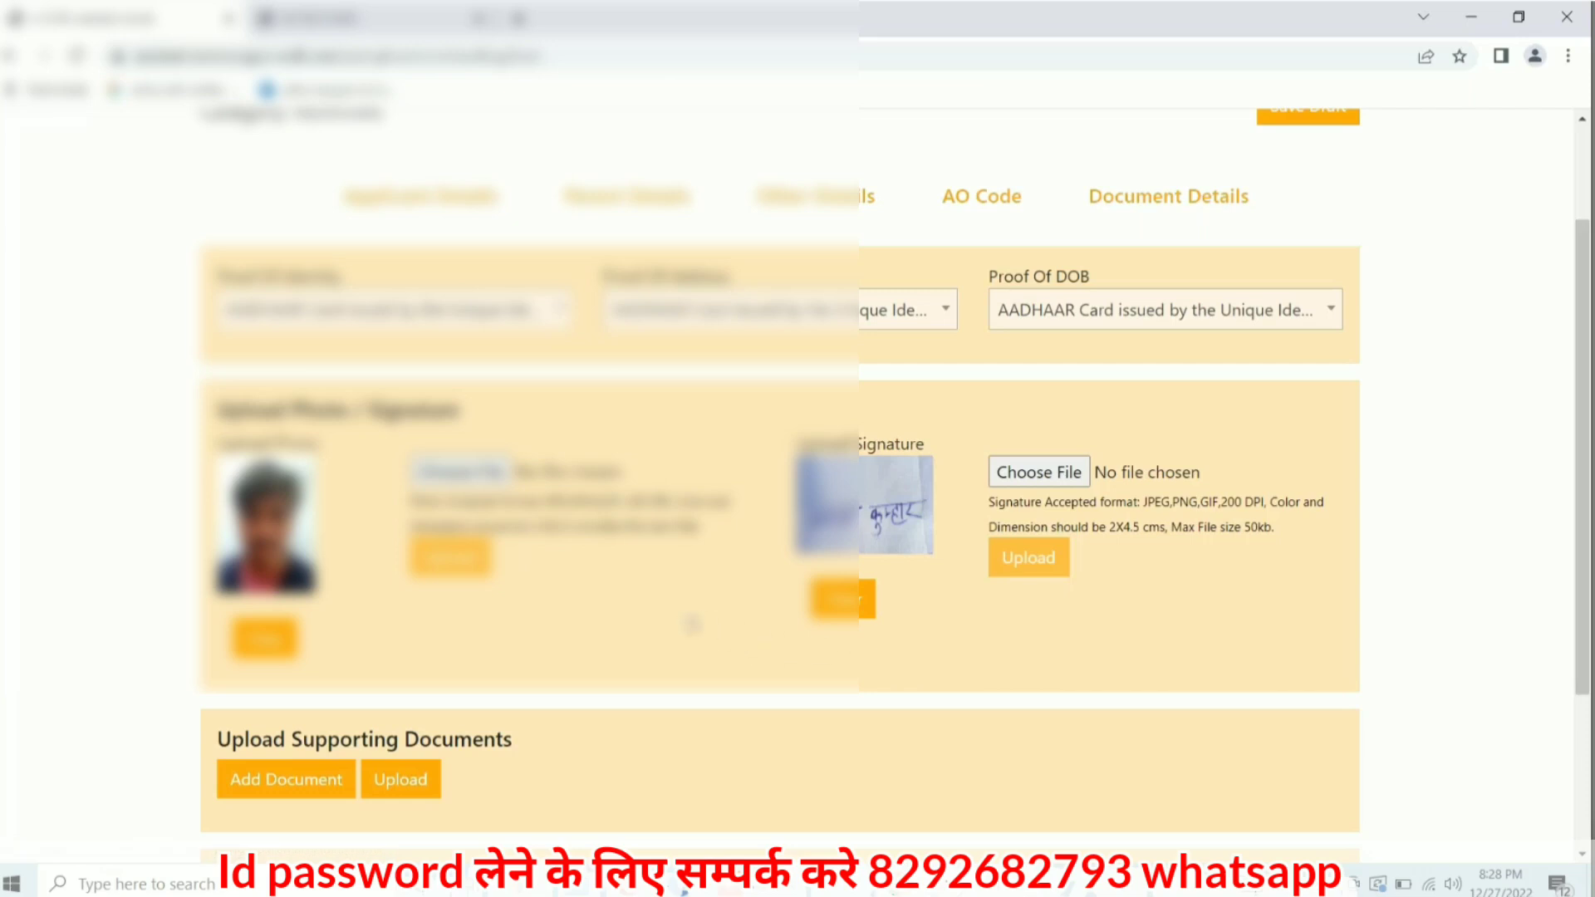
# Step: Add the supporting PDF document, enter PARSUWA as the place, and submit the application
pyautogui.scroll(-3, 692, 625)
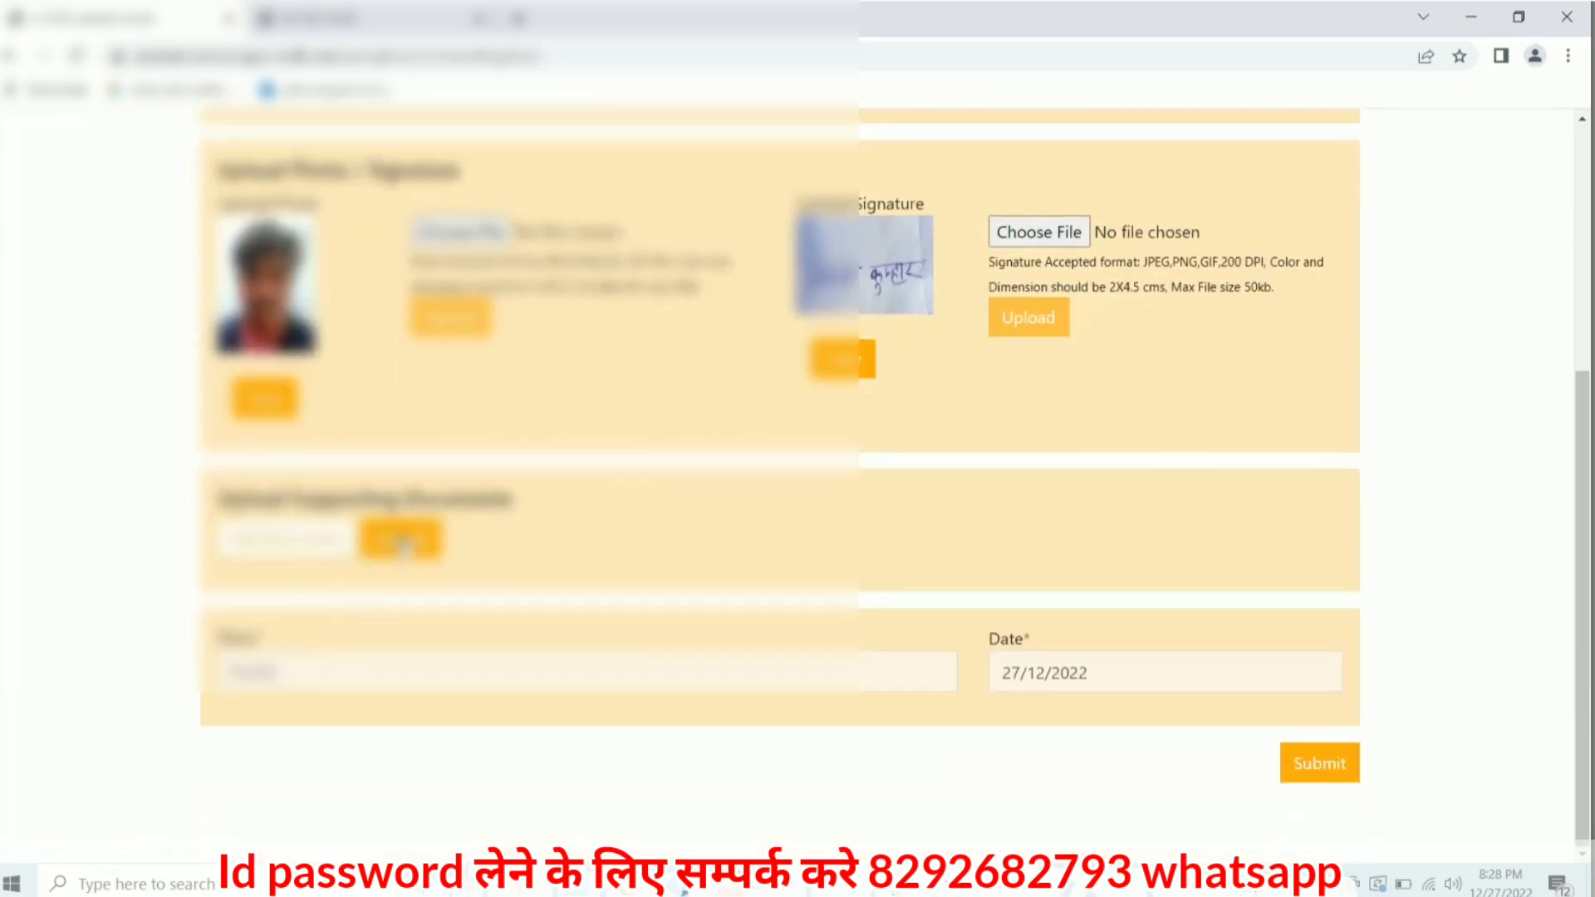
pyautogui.click(316, 548)
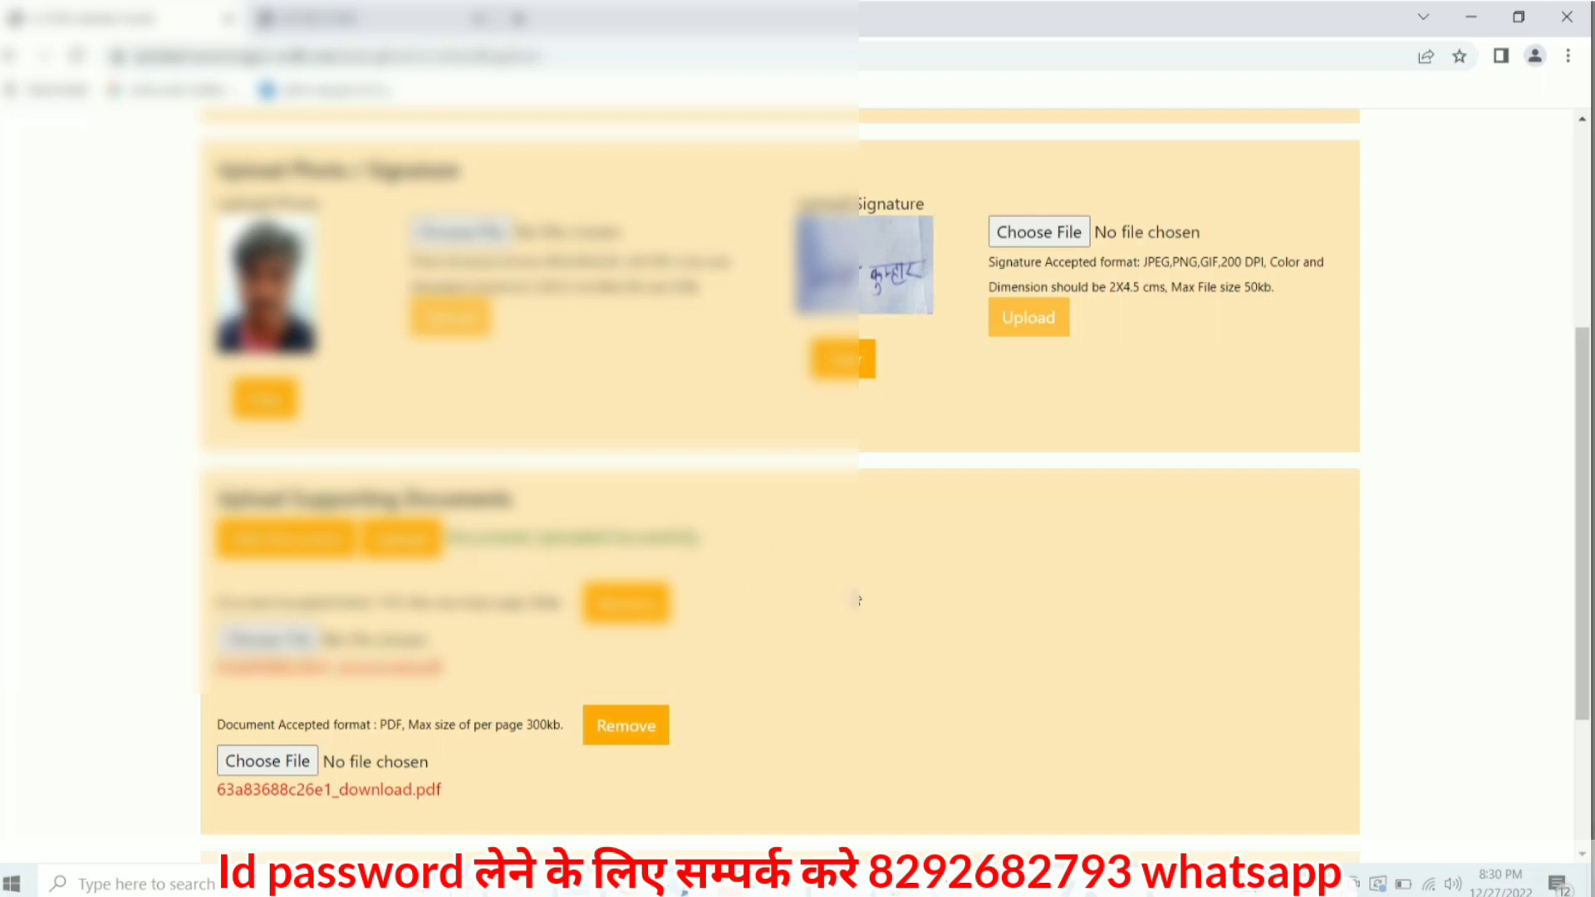
pyautogui.scroll(-1, 859, 600)
pyautogui.scroll(-3, 859, 600)
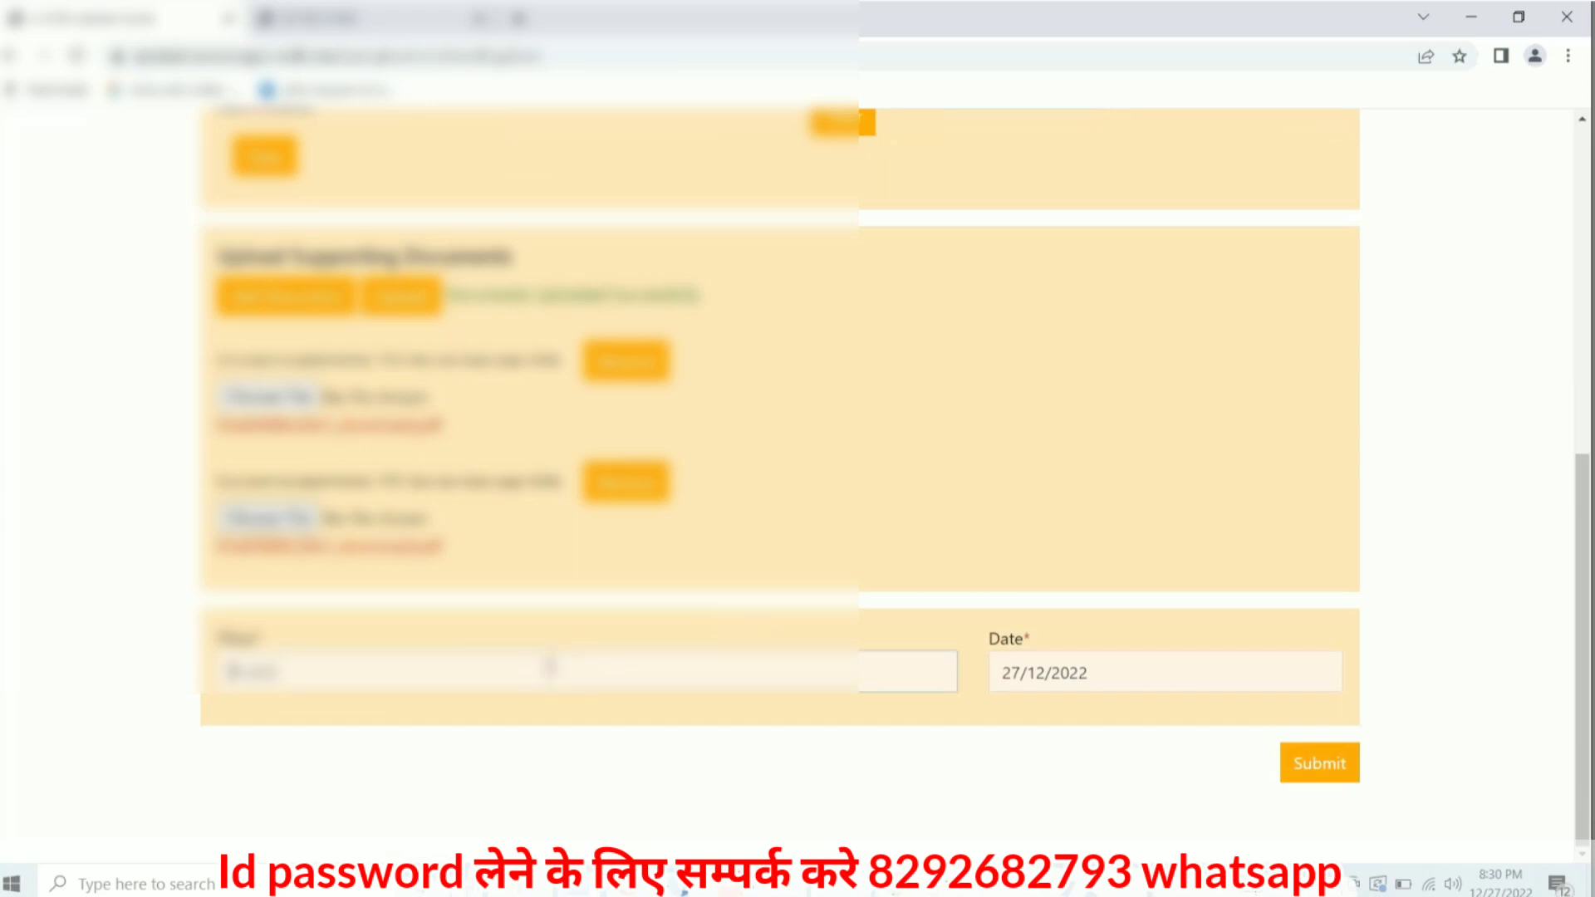
pyautogui.click(549, 667)
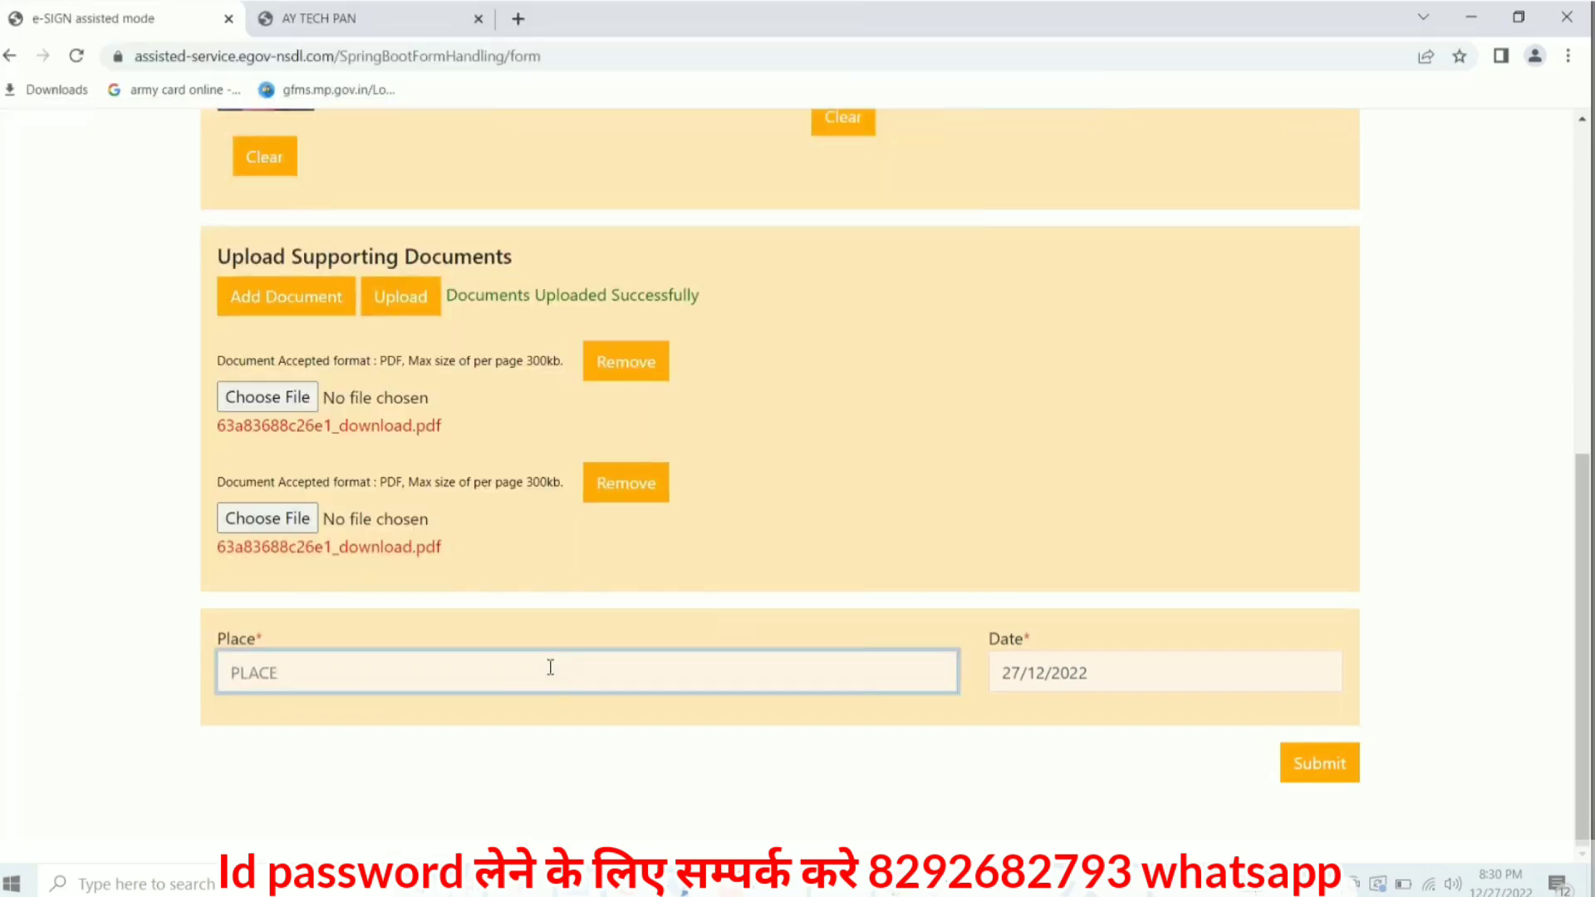
pyautogui.write('PARSUWA')
pyautogui.click(1311, 767)
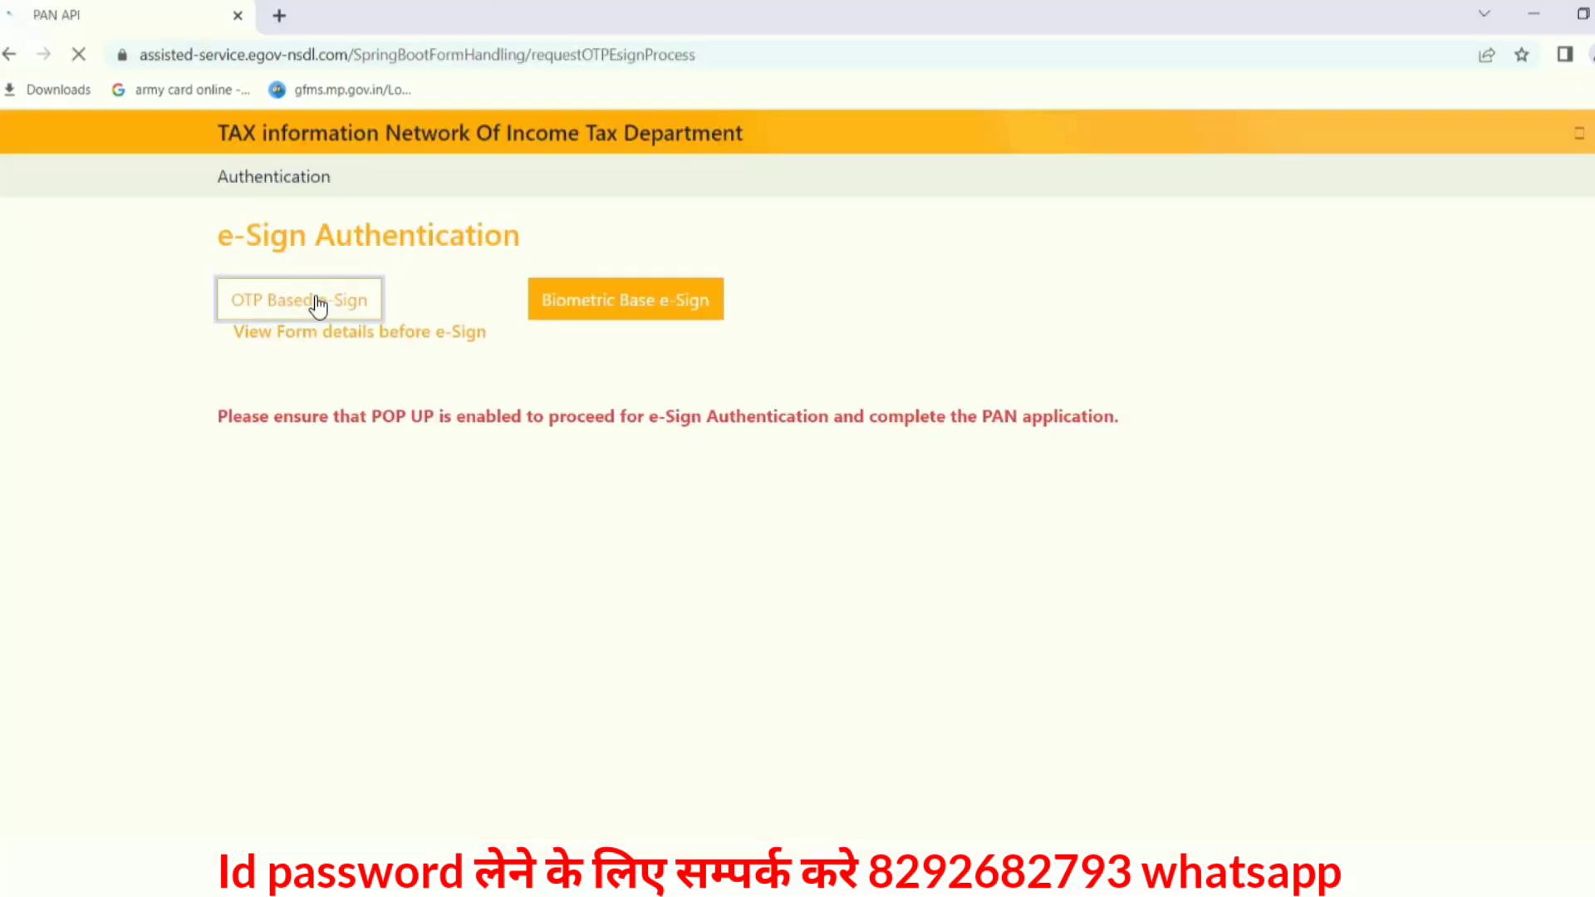
# Step: Choose OTP Based e-Sign on the e-Sign Authentication page
pyautogui.click(318, 304)
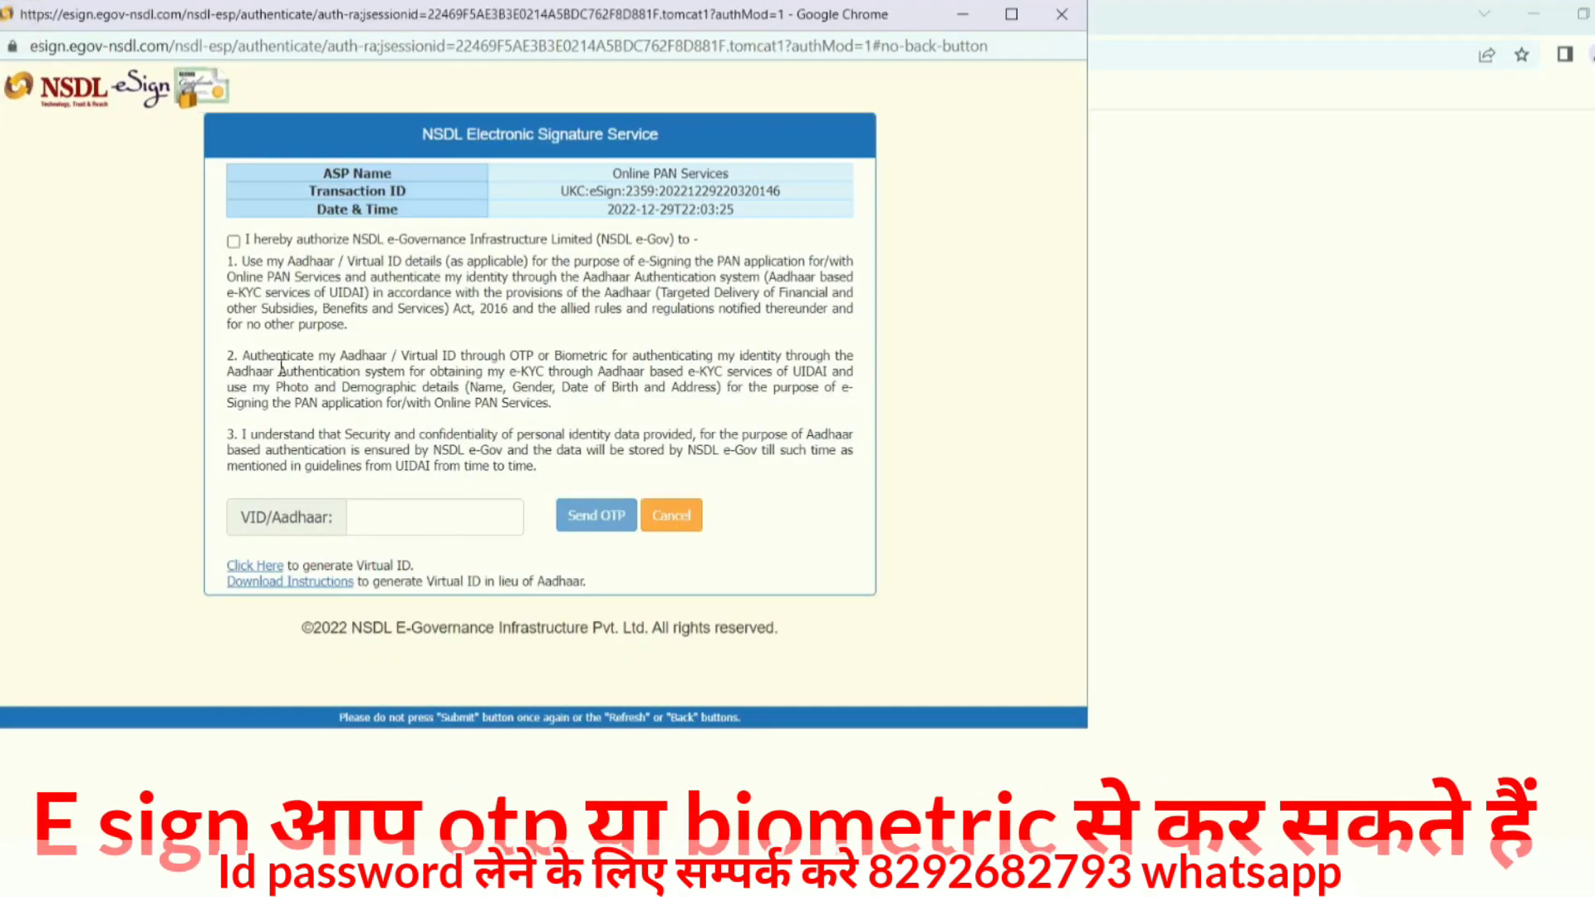
# Step: Give e-Sign consent and enter the applicant's Aadhaar number as the VID/Aadhaar
pyautogui.click(233, 241)
pyautogui.click(392, 519)
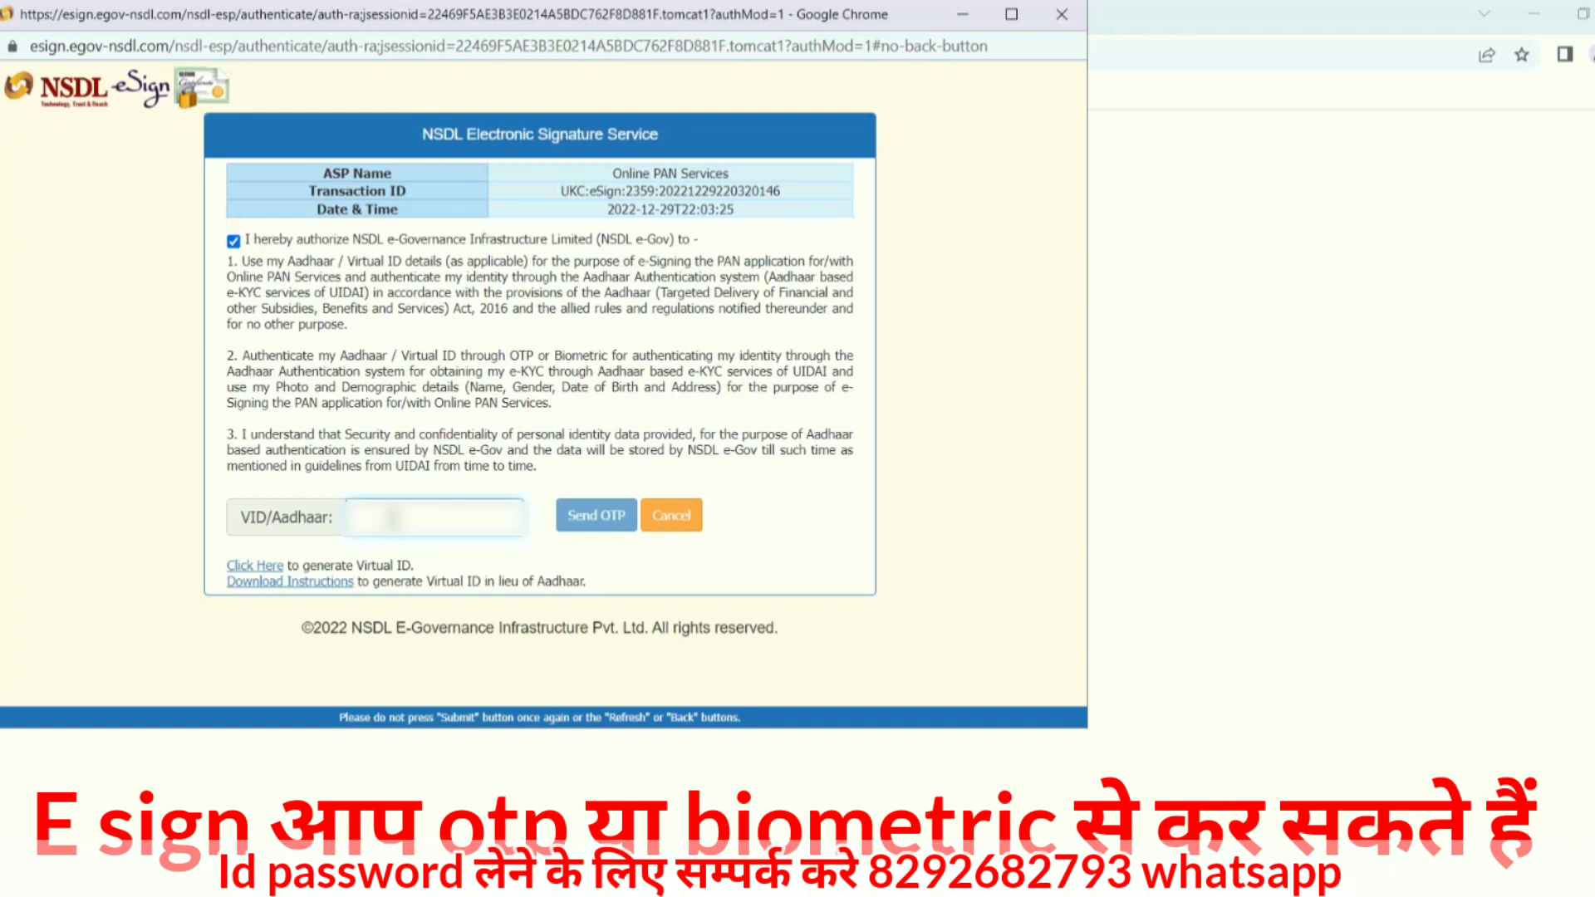
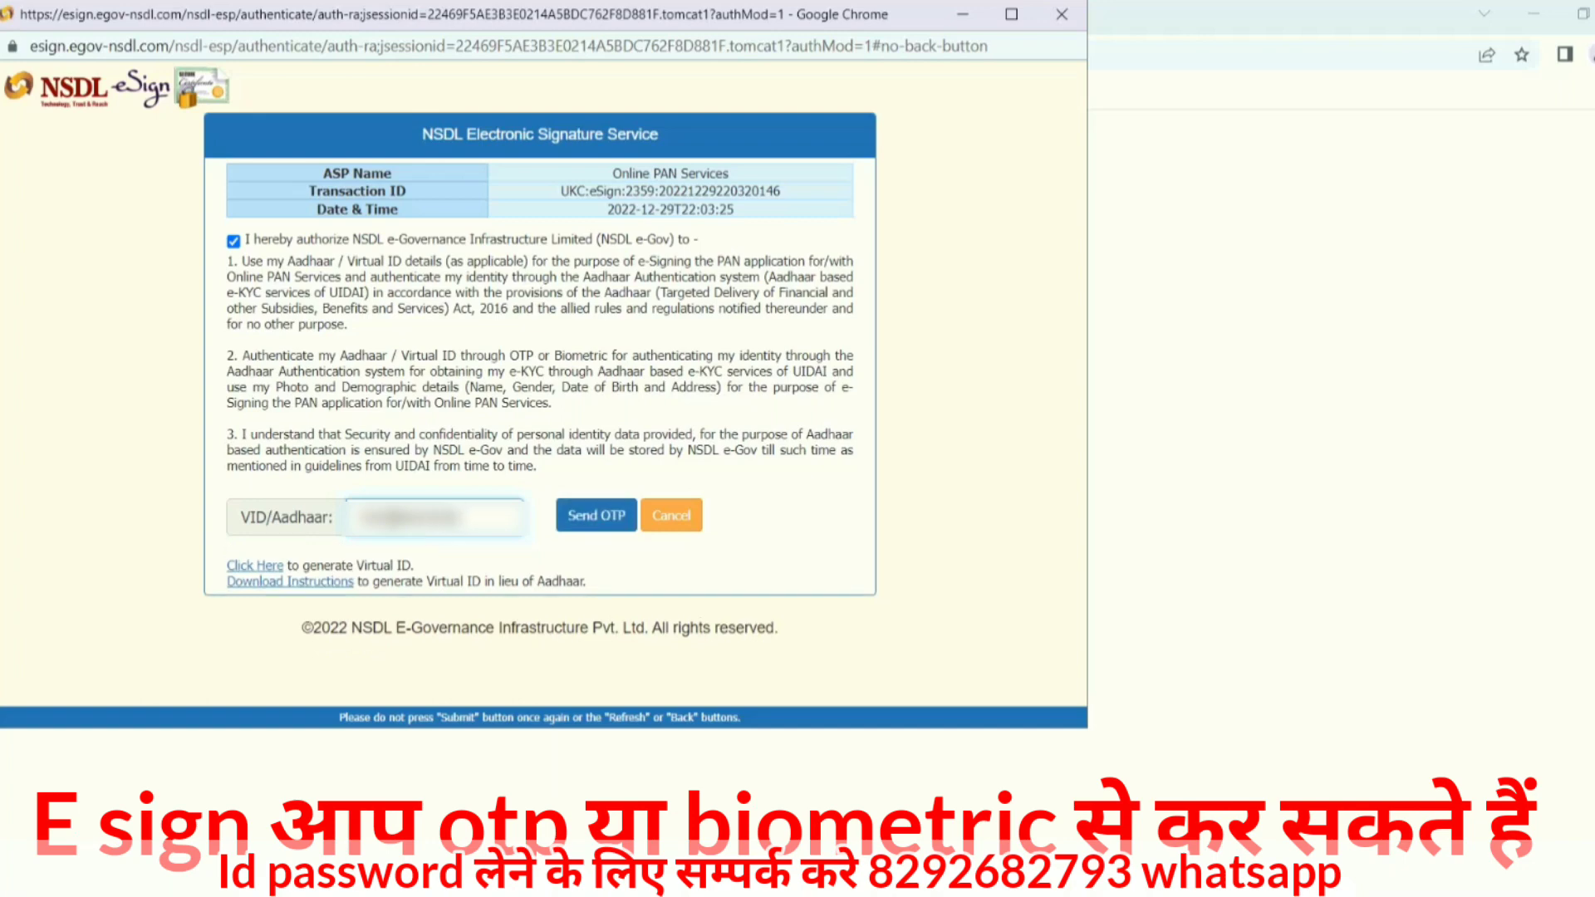
# Step: Request an OTP, enter the OTP received on the registered mobile, and verify it
pyautogui.click(588, 520)
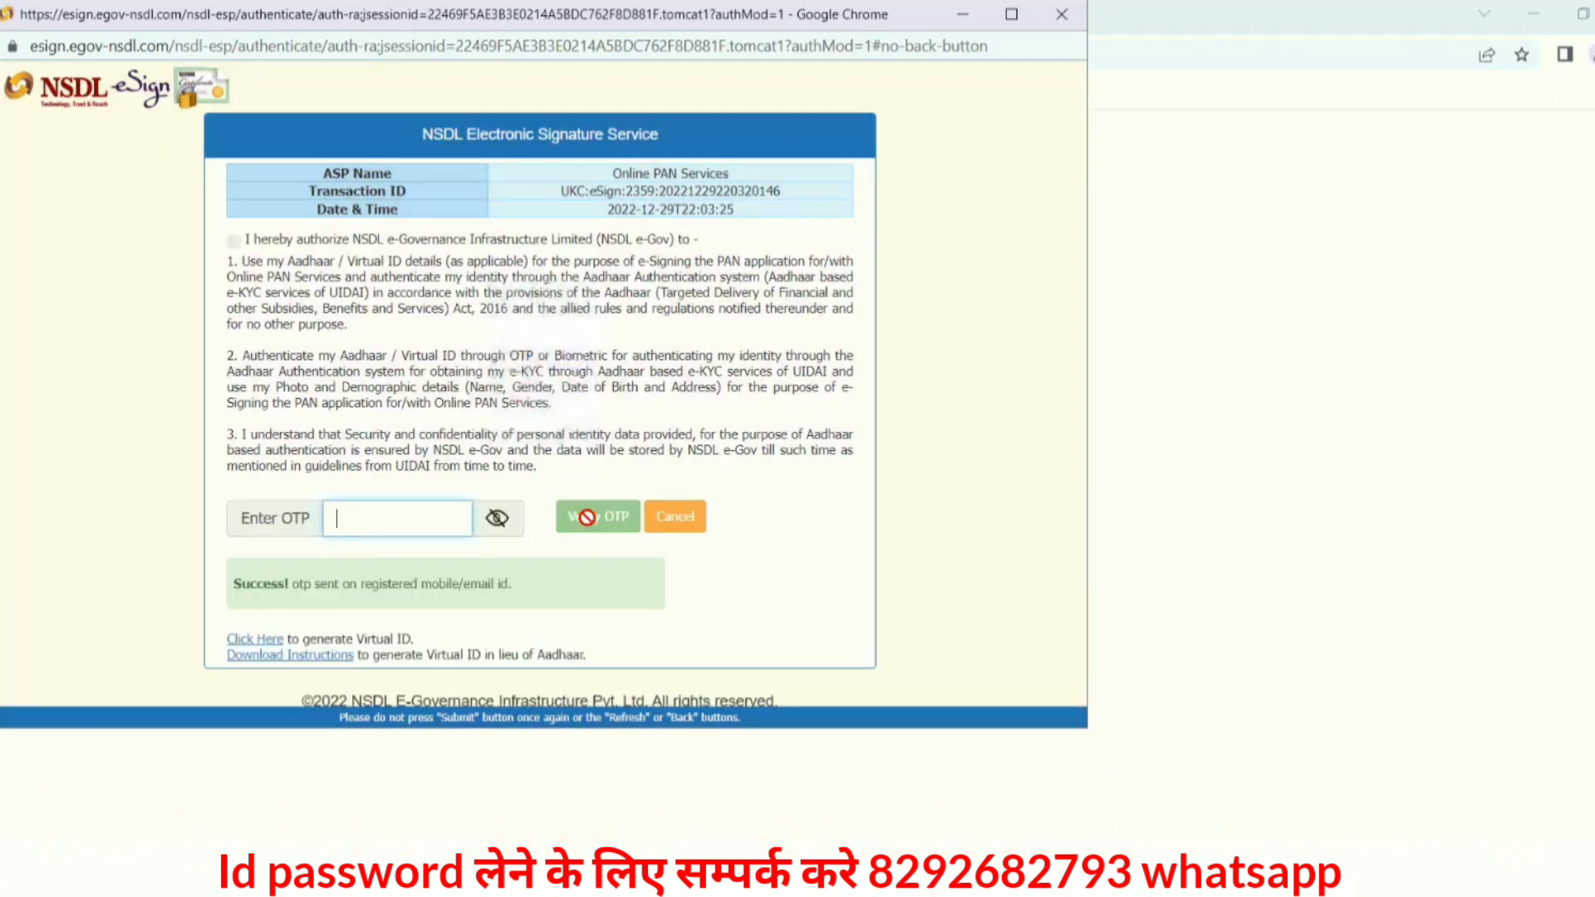
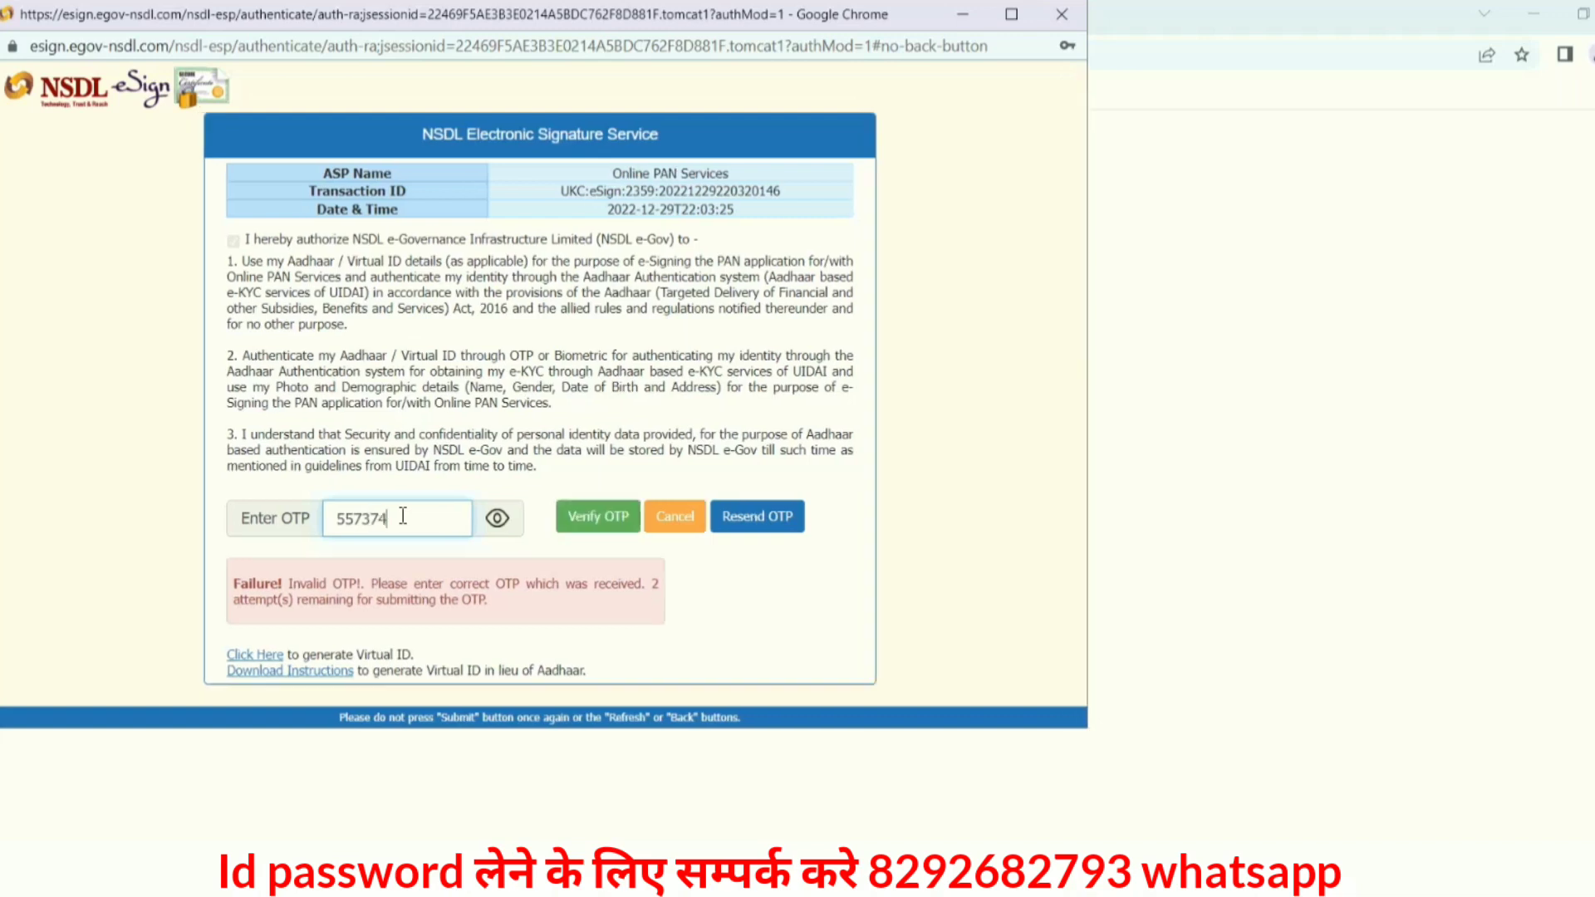
pyautogui.click(595, 519)
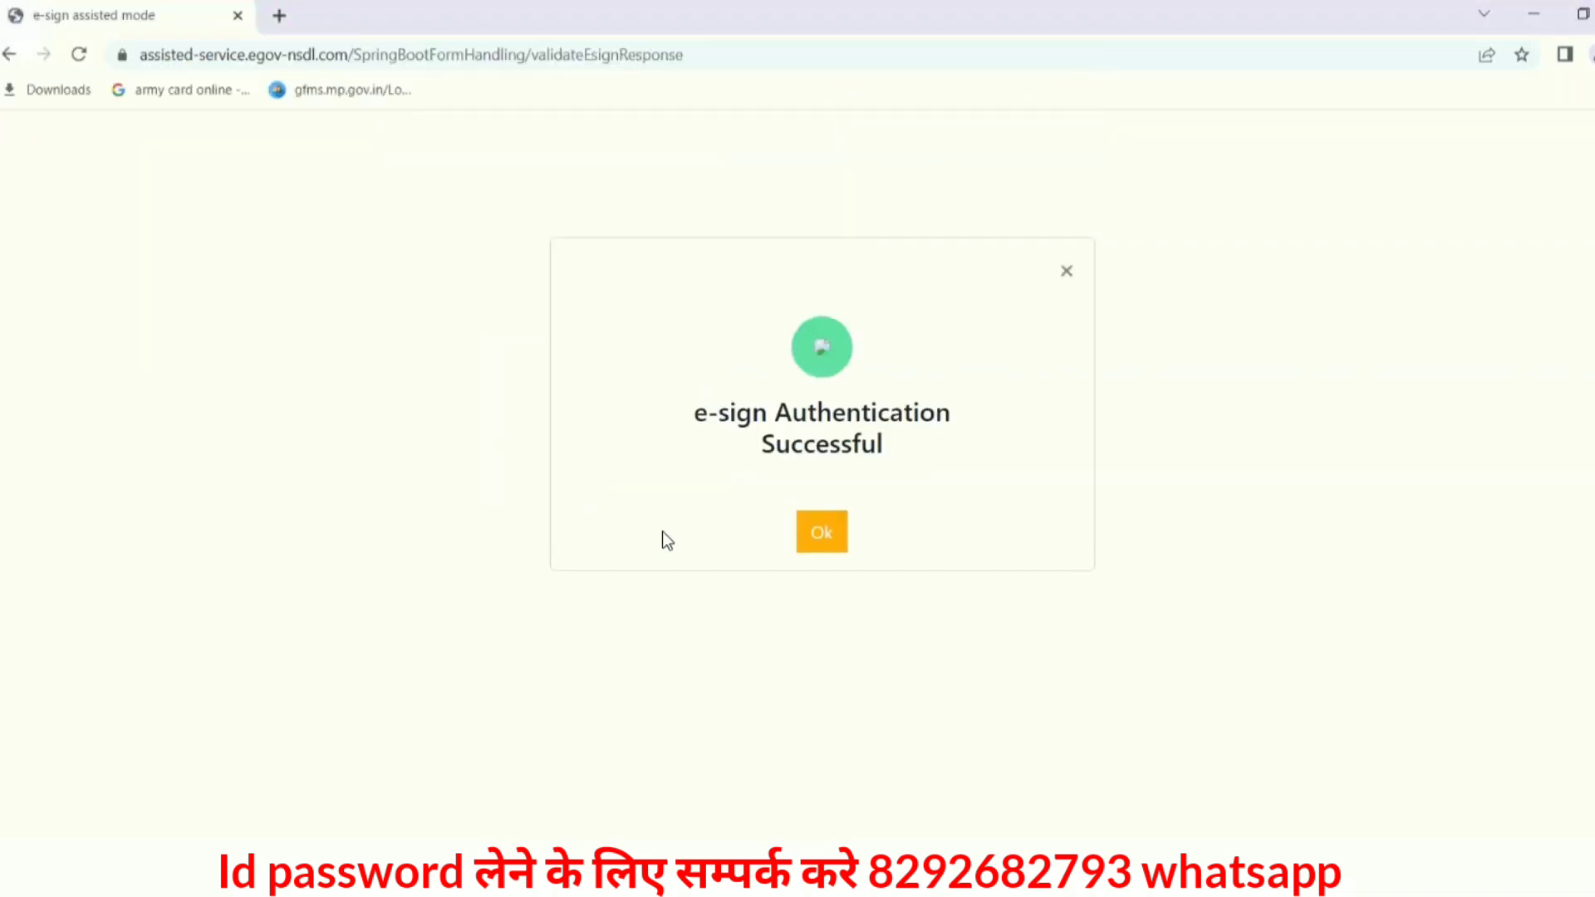
# Step: Accept the e-sign Authentication Successful dialog with Ok
pyautogui.click(823, 542)
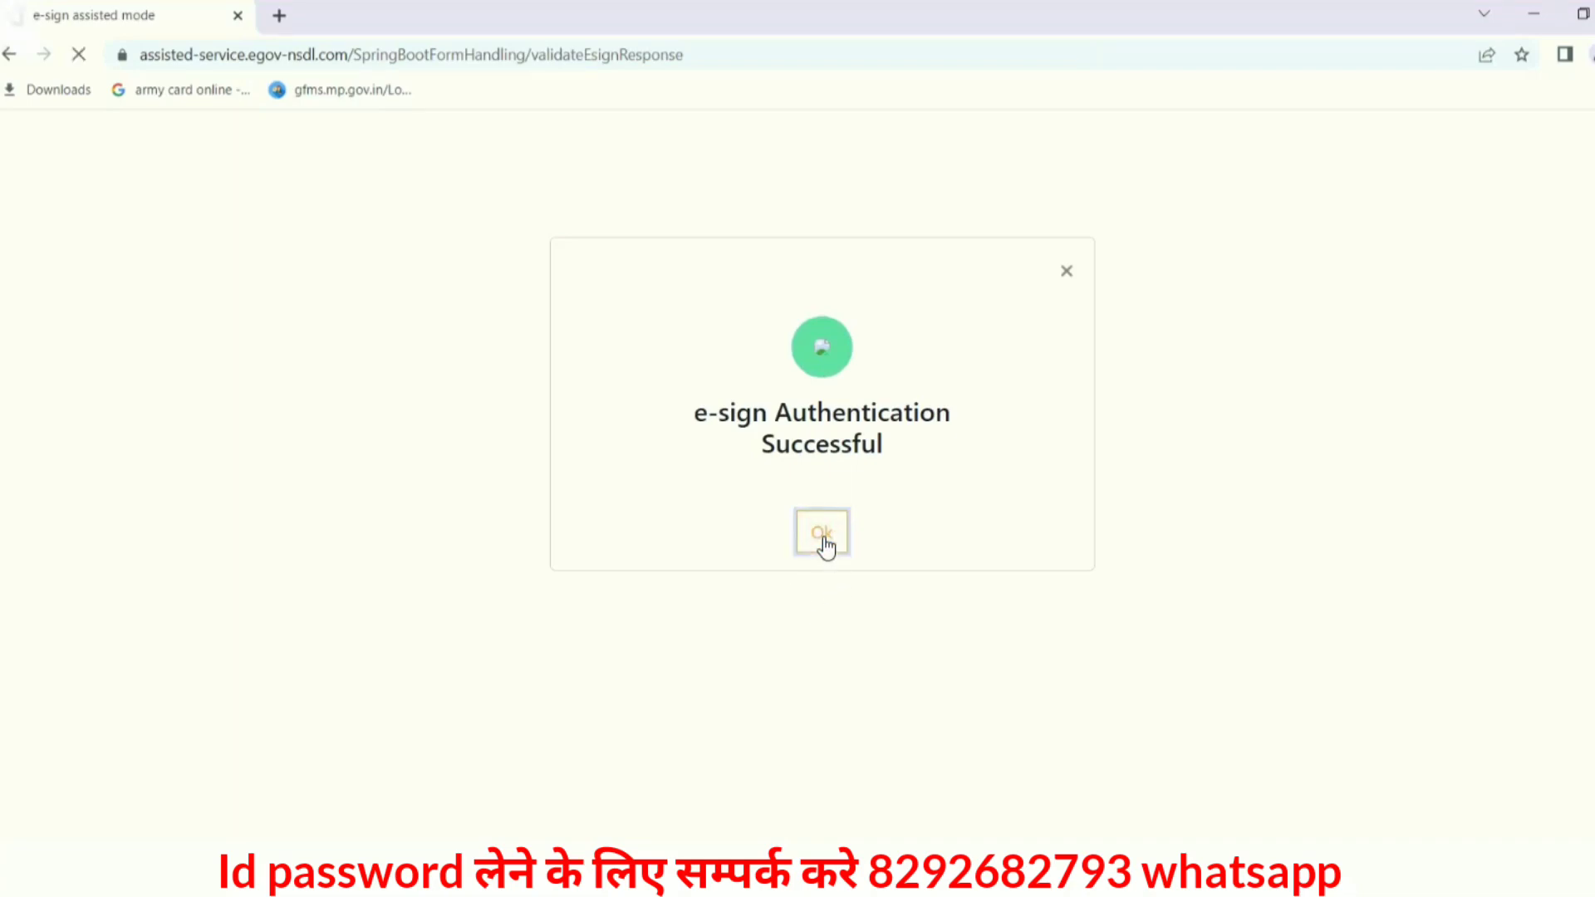